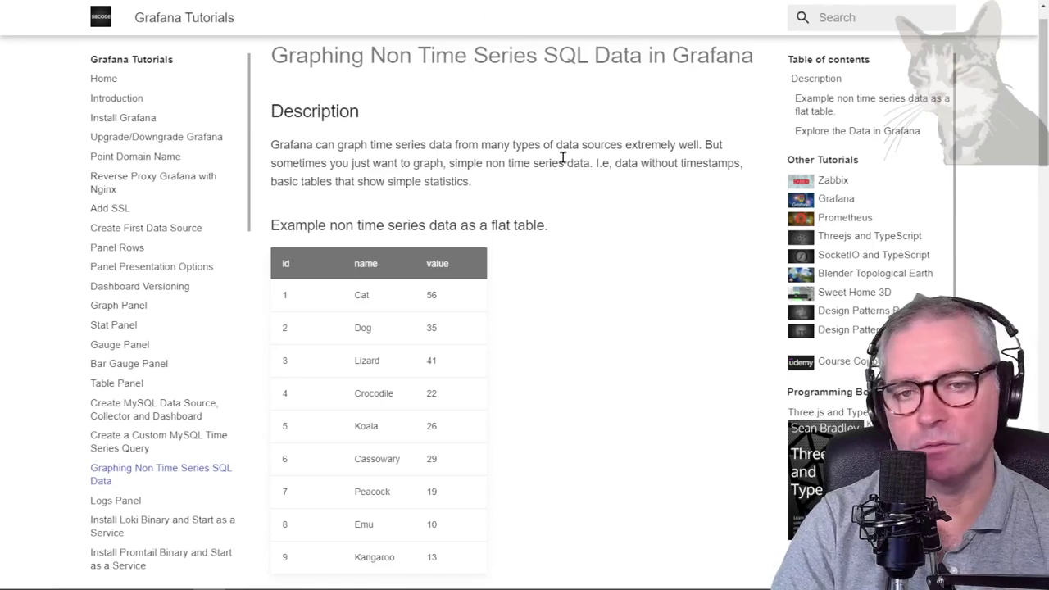
Highlight, then deselect, the 'Non Time Series SQL Data' tutorial heading
{"action": "left_click_drag", "start_coordinate": [371, 55], "coordinate": [642, 65]}
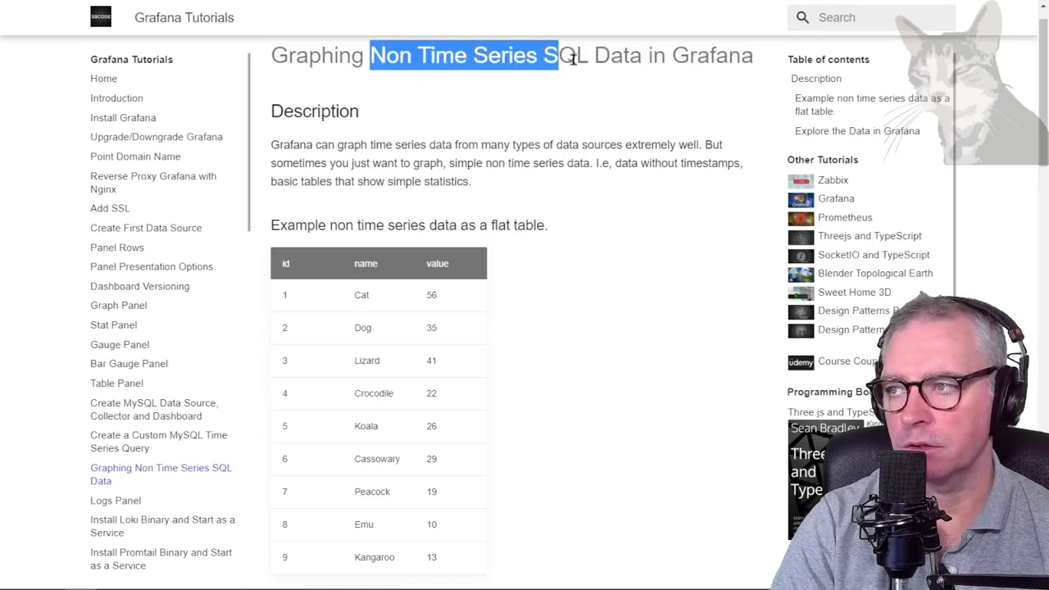
{"action": "left_click", "coordinate": [491, 145]}
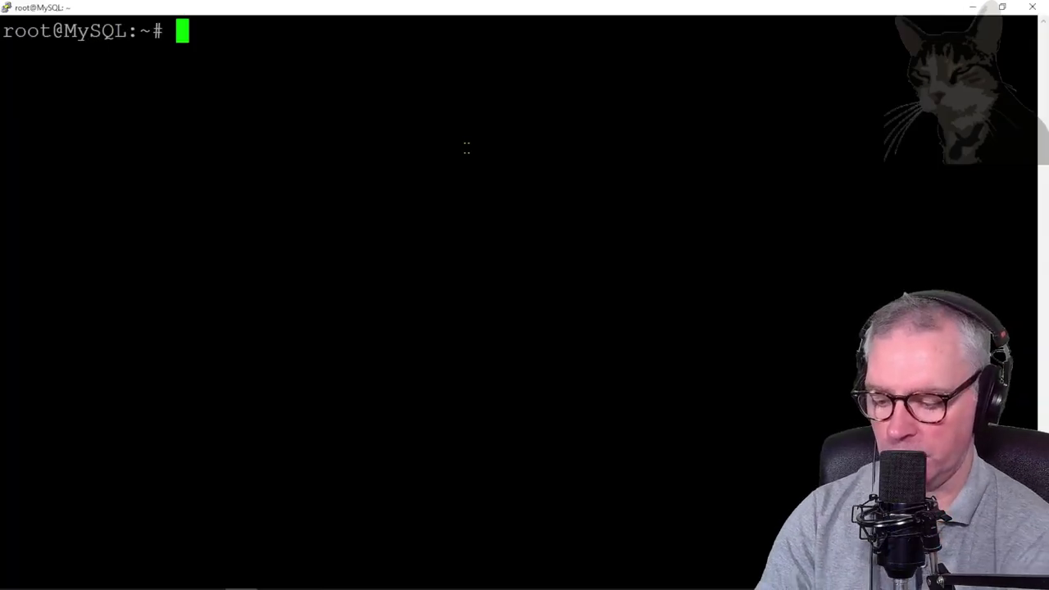
Start the MySQL client and re-run the query listing the ten newest my2.status rows
{"action": "type", "text": "mysql"}
{"action": "key", "text": "Return"}
{"action": "key", "text": "Up"}
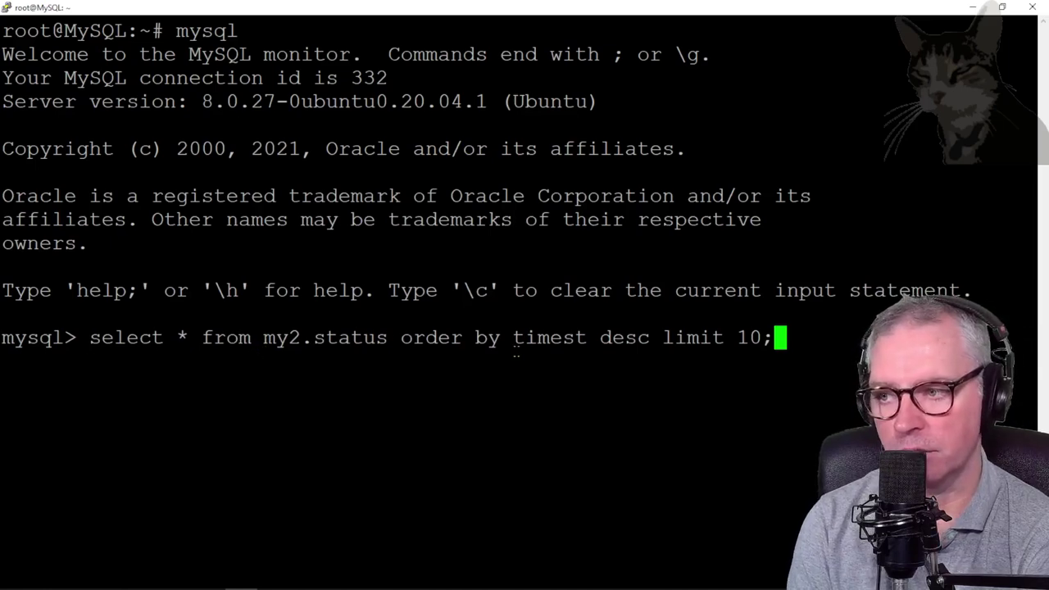
{"action": "key", "text": "Return"}
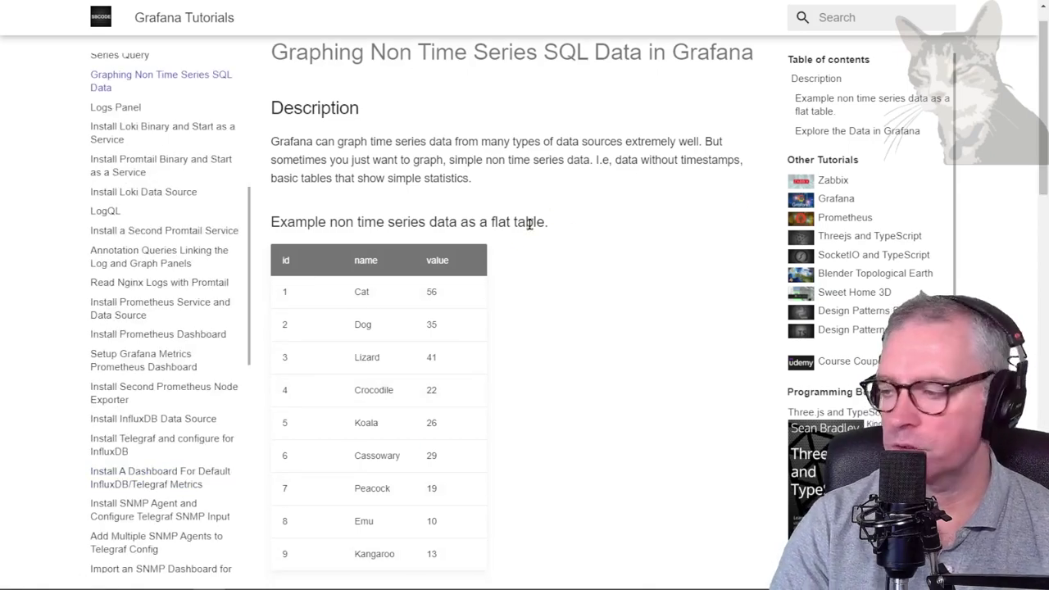
Scroll to and select the tutorial's CREATE DATABASE exampledb; statement
{"action": "scroll", "coordinate": [431, 265], "scroll_direction": "down", "scroll_amount": 2}
{"action": "scroll", "coordinate": [405, 254], "scroll_direction": "down", "scroll_amount": 3}
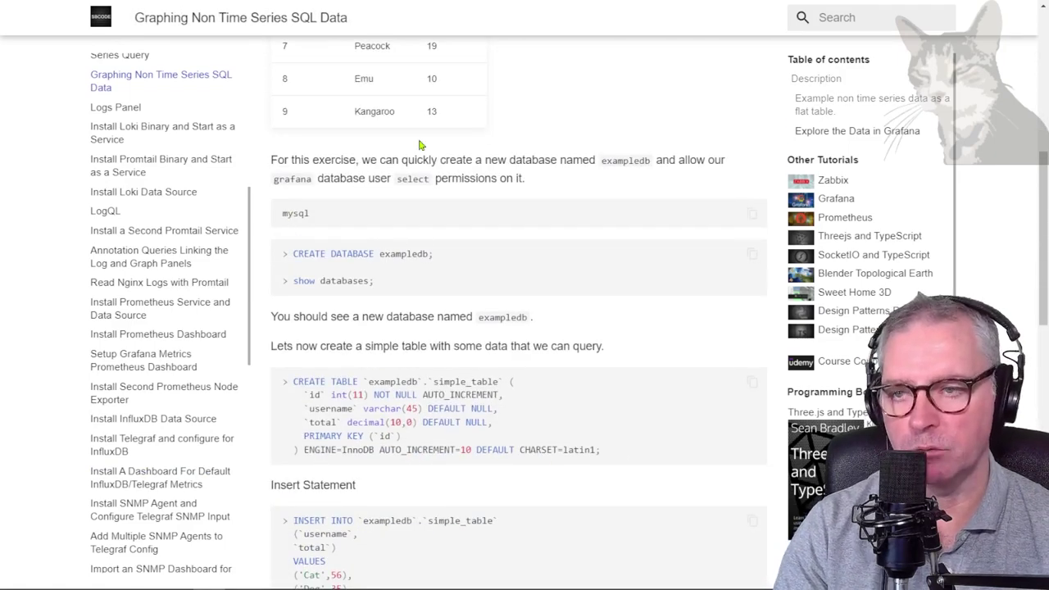
{"action": "double_click", "coordinate": [403, 254]}
{"action": "left_click", "coordinate": [502, 258]}
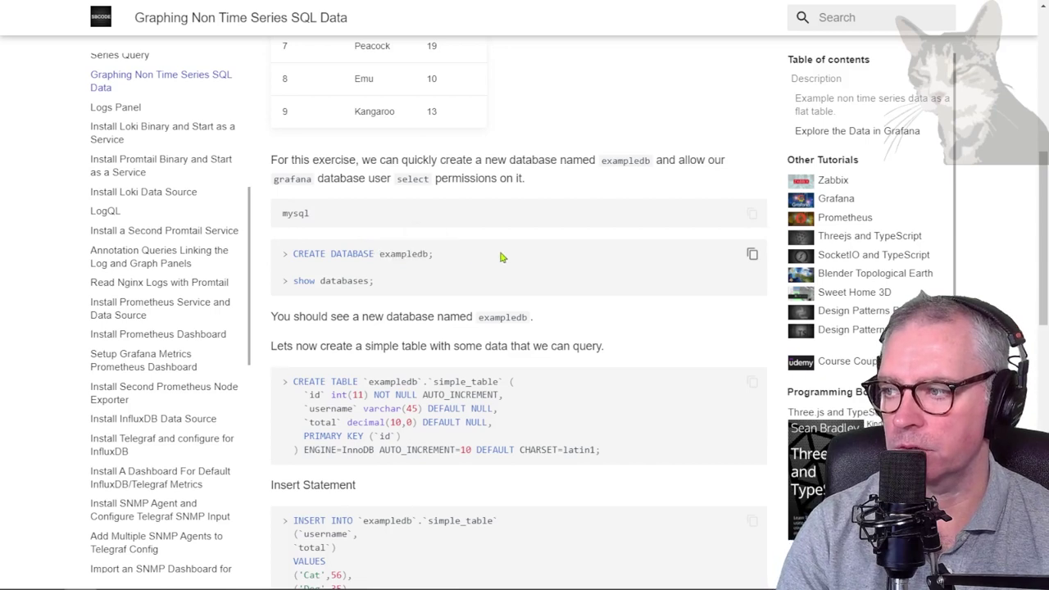
{"action": "left_click_drag", "start_coordinate": [503, 258], "coordinate": [292, 255]}
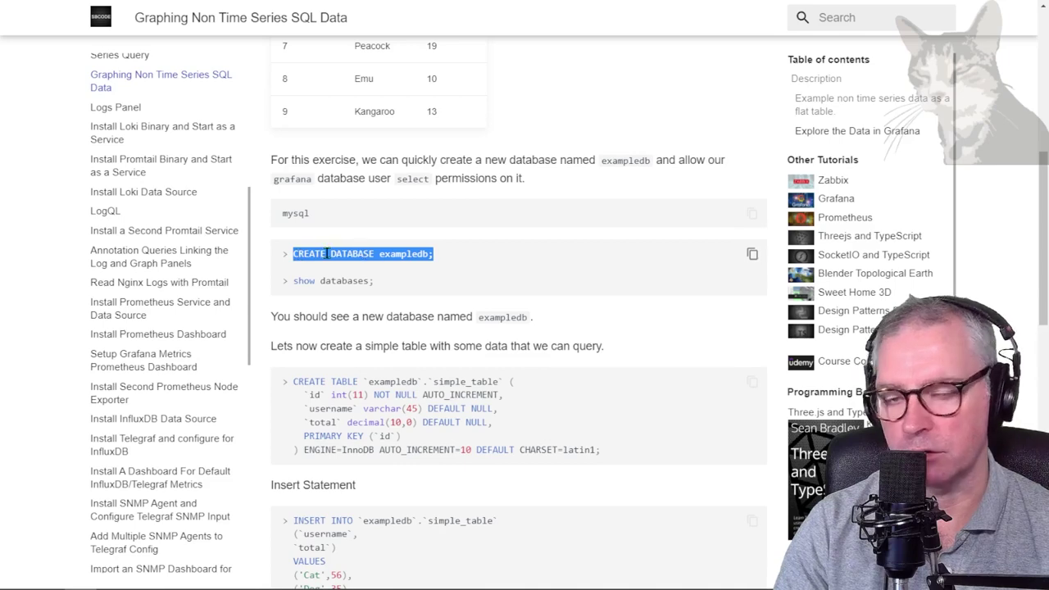
Create the exampledb database in MySQL and confirm it with show databases;
{"action": "key", "text": "alt+Tab"}
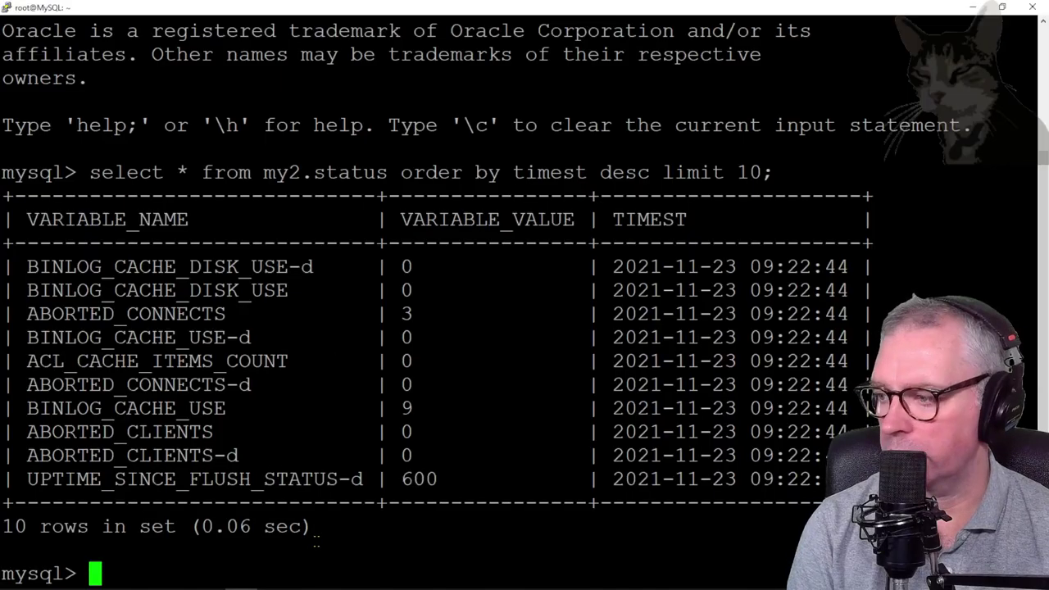
{"action": "type", "text": "CREATE DATABASE exampledb;"}
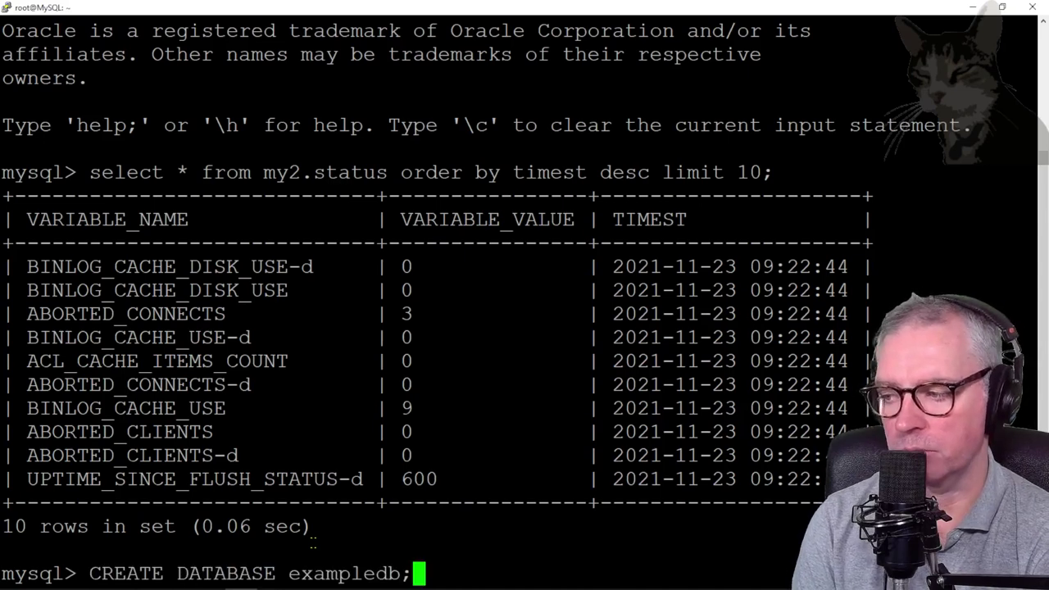
{"action": "key", "text": "Return"}
{"action": "type", "text": "show"}
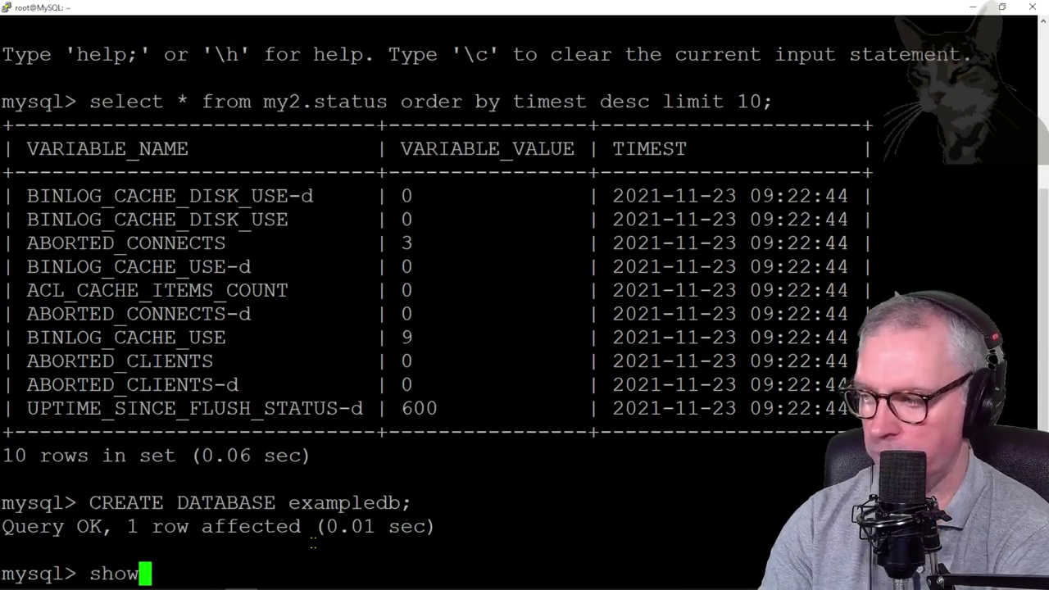
{"action": "type", "text": " databases;"}
{"action": "key", "text": "Return"}
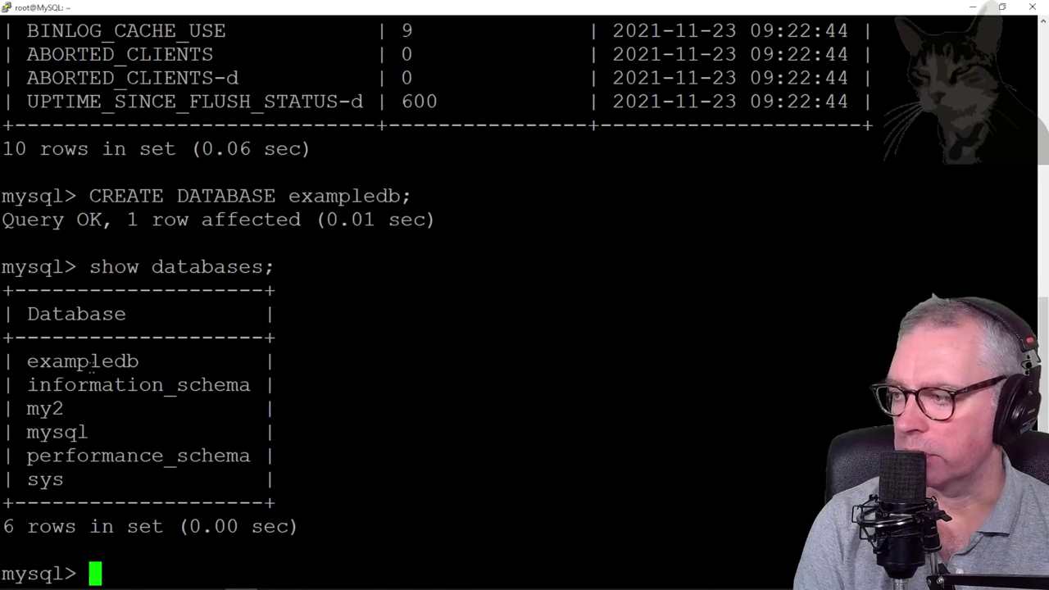
{"action": "double_click", "coordinate": [90, 363]}
{"action": "left_click", "coordinate": [402, 374]}
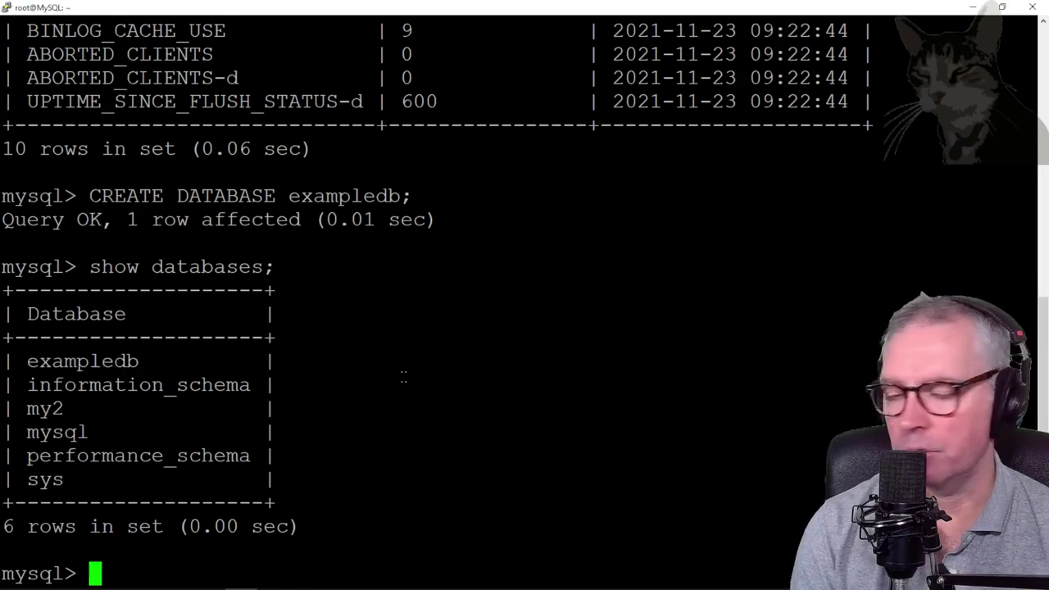
{"action": "key", "text": "alt+Tab"}
Copy the tutorial's CREATE TABLE simple_table statement and run it in MySQL
{"action": "scroll", "coordinate": [365, 297], "scroll_direction": "down", "scroll_amount": 1}
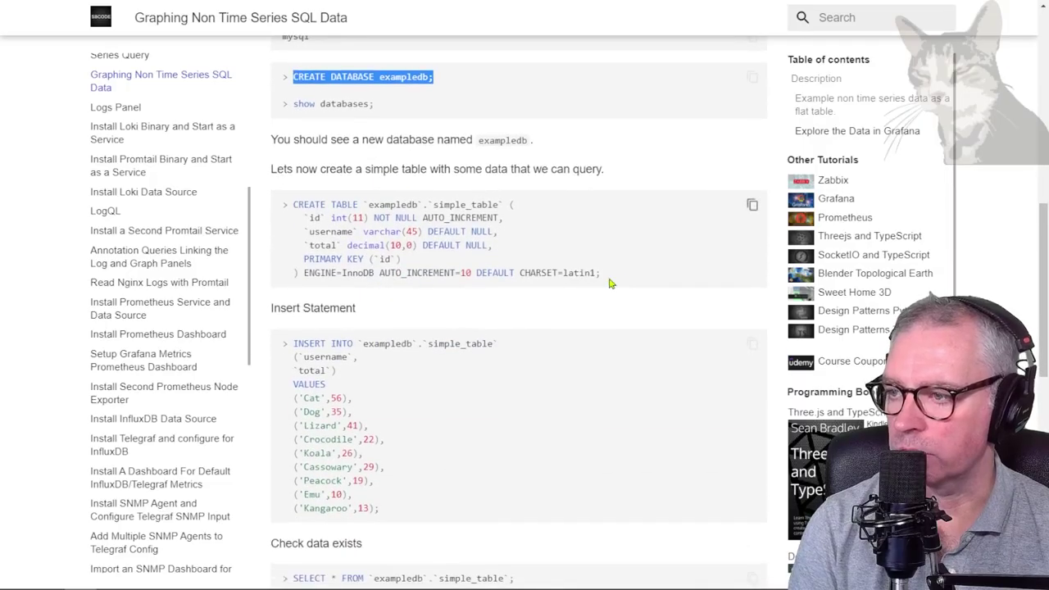
{"action": "mouse_move", "coordinate": [606, 276]}
{"action": "left_mouse_down"}
{"action": "mouse_move", "coordinate": [359, 237]}
{"action": "mouse_move", "coordinate": [291, 210]}
{"action": "left_mouse_up"}
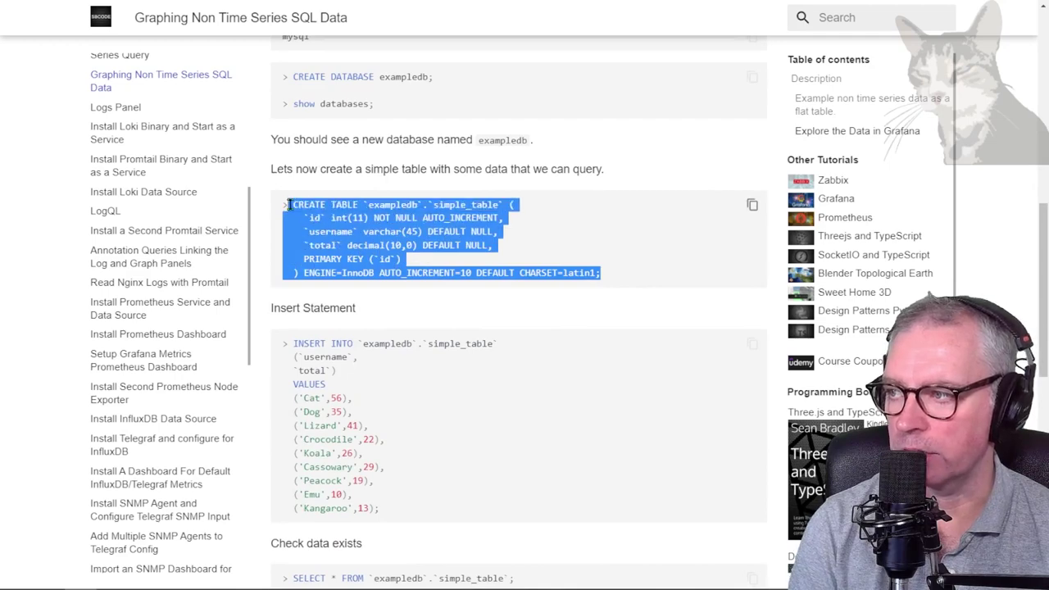
{"action": "key", "text": "alt+Tab"}
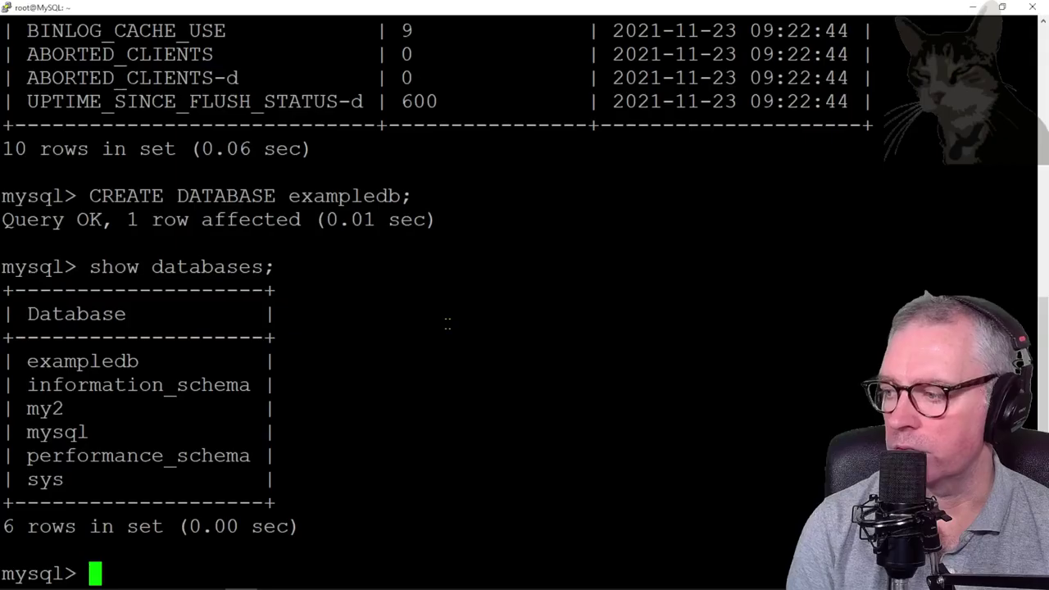
{"action": "right_click", "coordinate": [448, 324]}
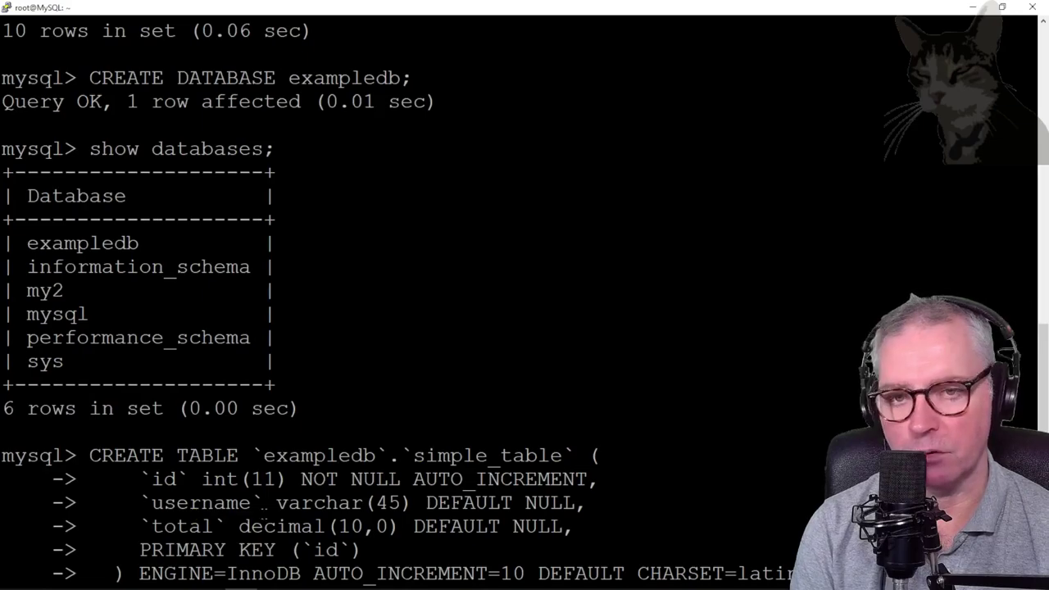
{"action": "key", "text": "Return"}
Insert the nine animal rows, Cat 56 through Kangaroo 13, into simple_table
{"action": "key", "text": "alt+Tab"}
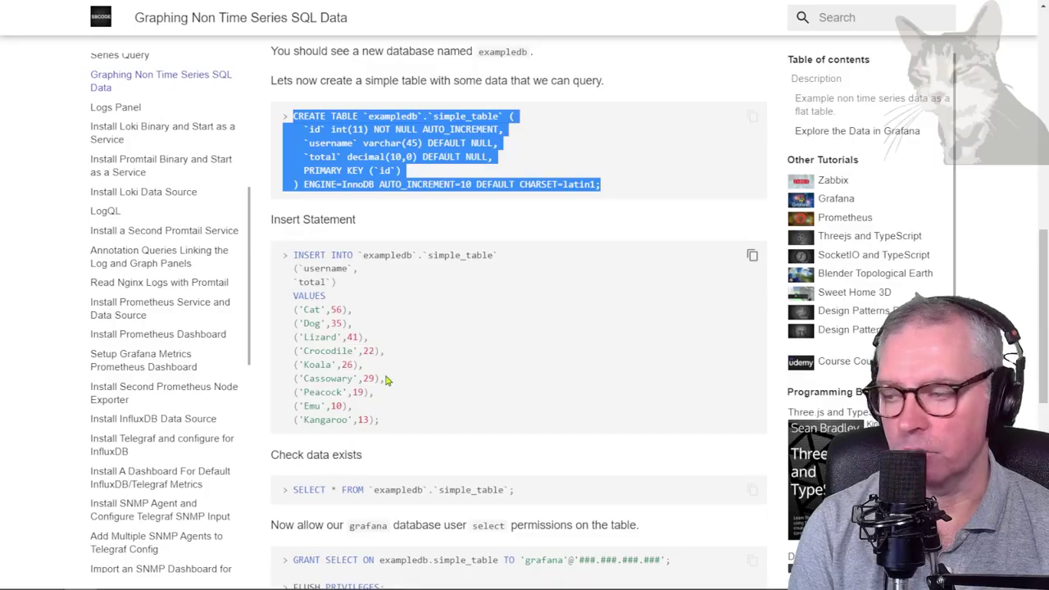
{"action": "left_click_drag", "start_coordinate": [373, 421], "coordinate": [293, 255]}
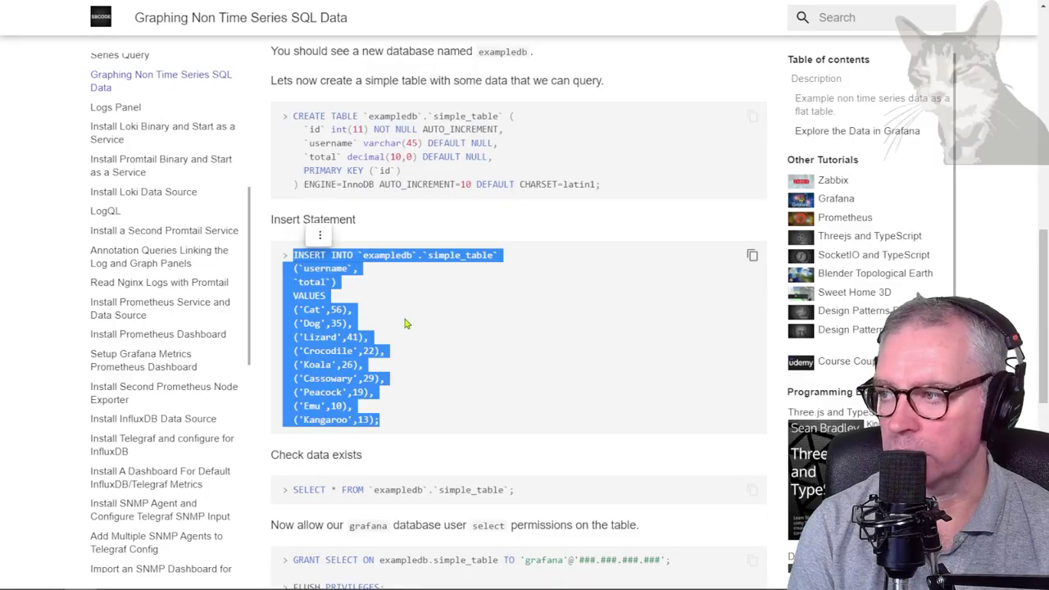
{"action": "key", "text": "ctrl+c"}
{"action": "key", "text": "alt+Tab"}
{"action": "right_click", "coordinate": [314, 297]}
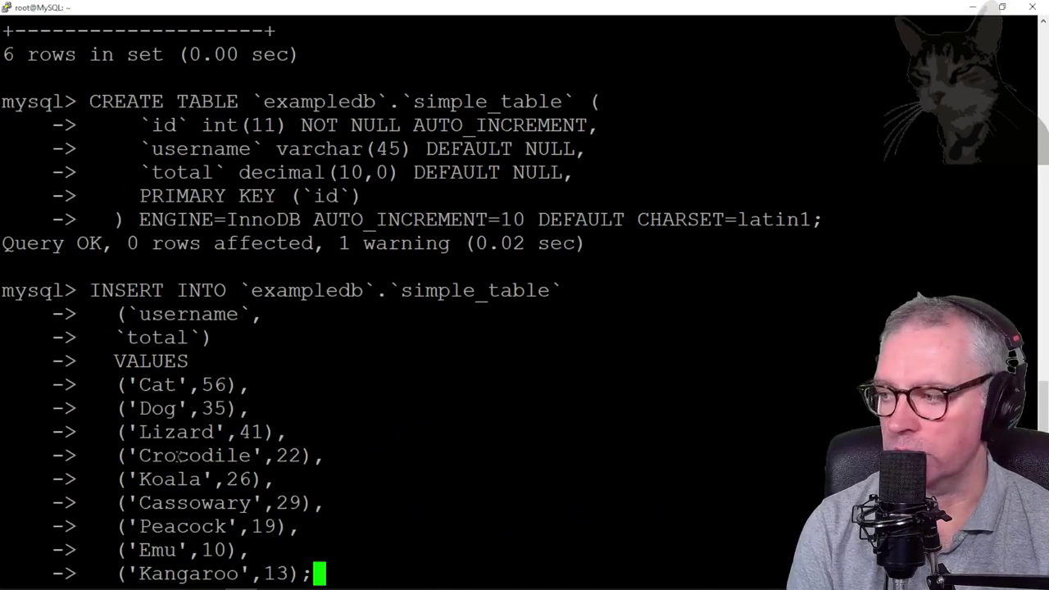
{"action": "key", "text": "Return"}
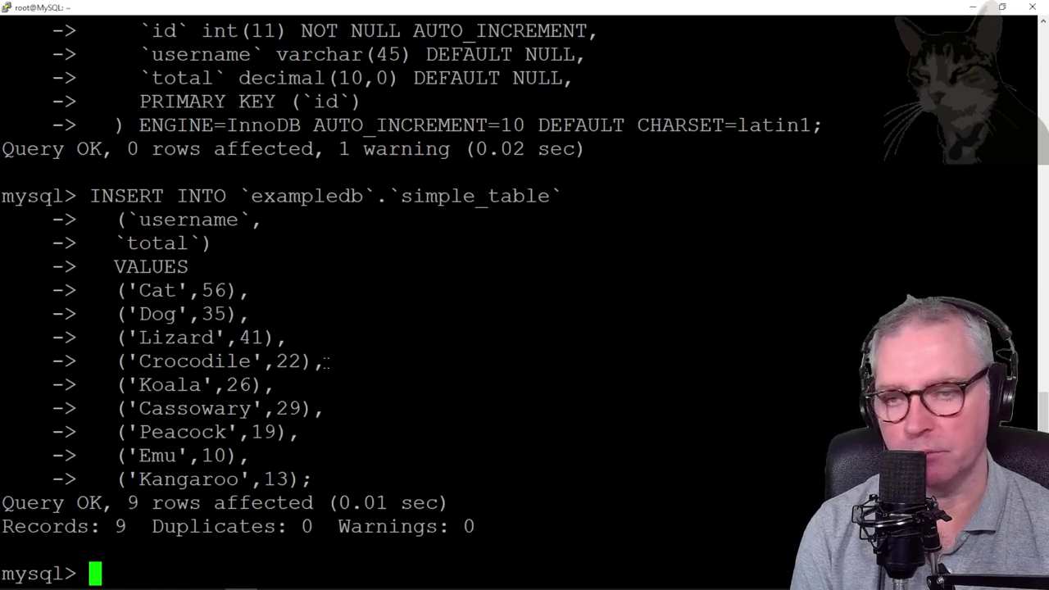
Run the tutorial's SELECT query to confirm simple_table's nine rows
{"action": "key", "text": "alt+Tab"}
{"action": "left_click_drag", "start_coordinate": [525, 313], "coordinate": [300, 315]}
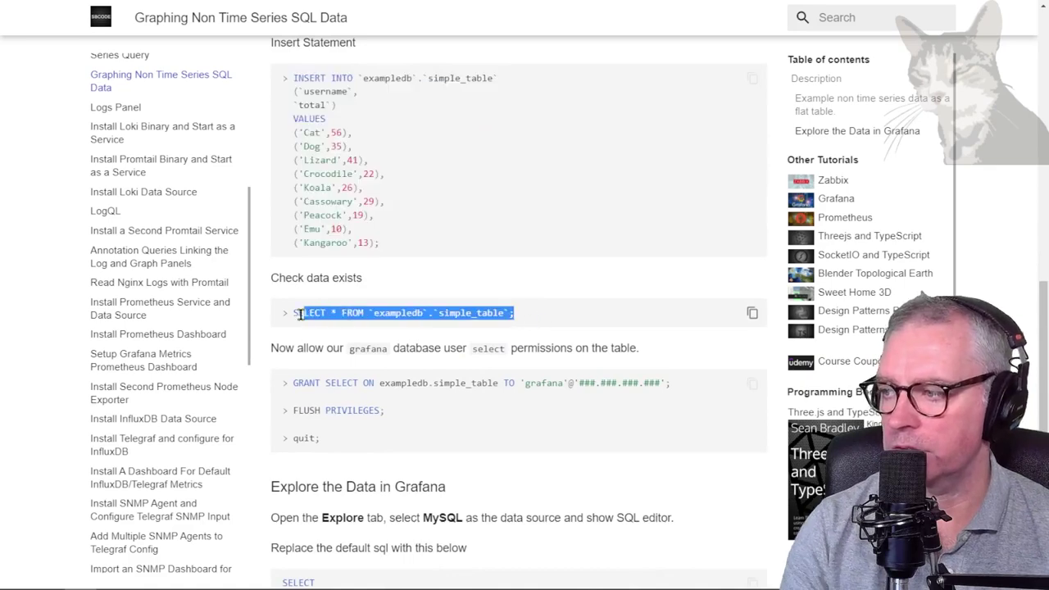
{"action": "key", "text": "ctrl+c"}
{"action": "key", "text": "alt+Tab"}
{"action": "right_click", "coordinate": [509, 301]}
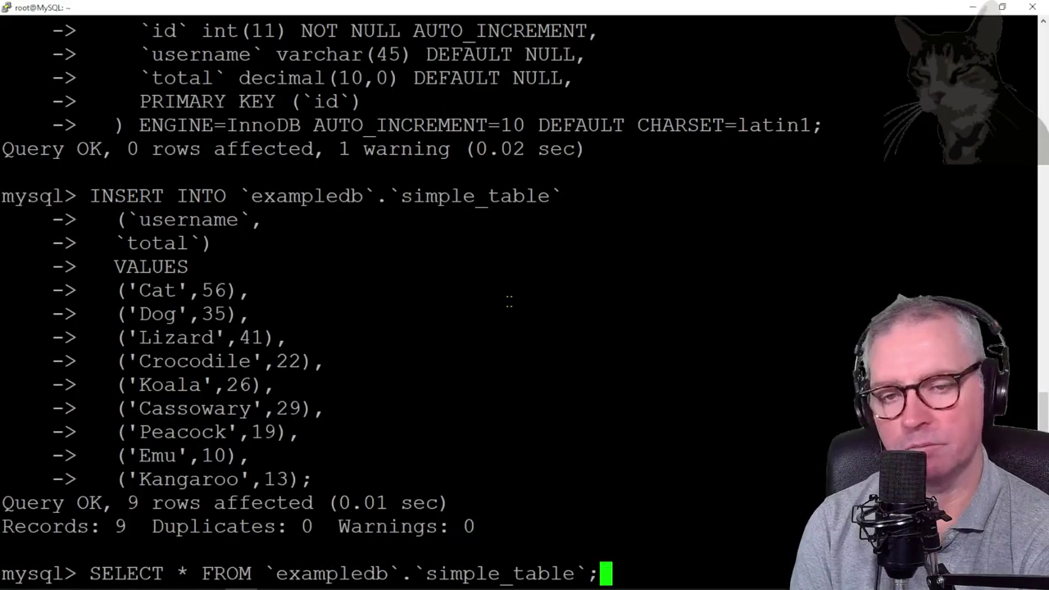
{"action": "key", "text": "Return"}
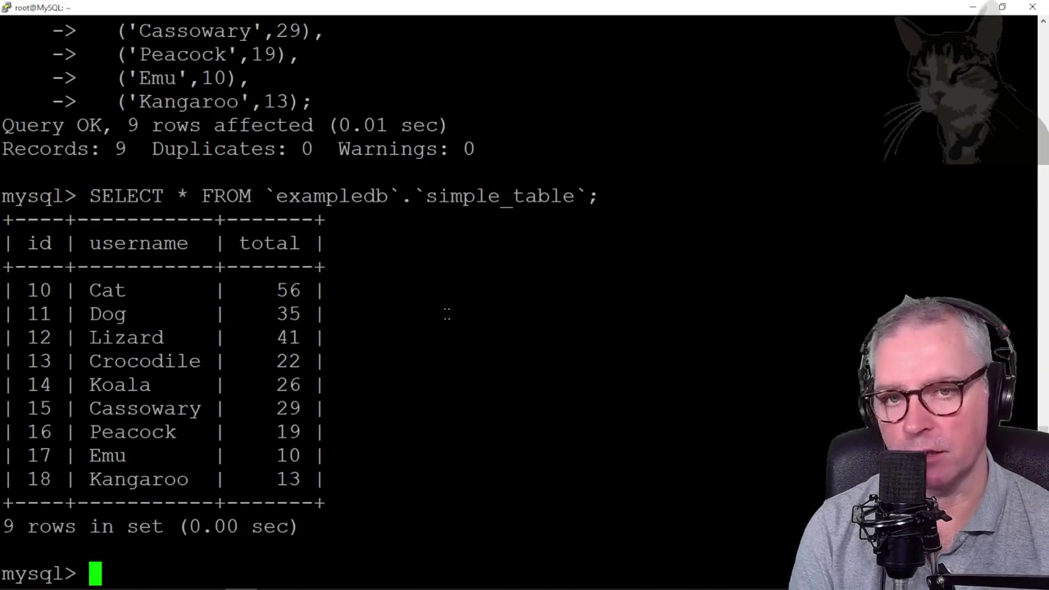
{"action": "key", "text": "alt+Tab"}
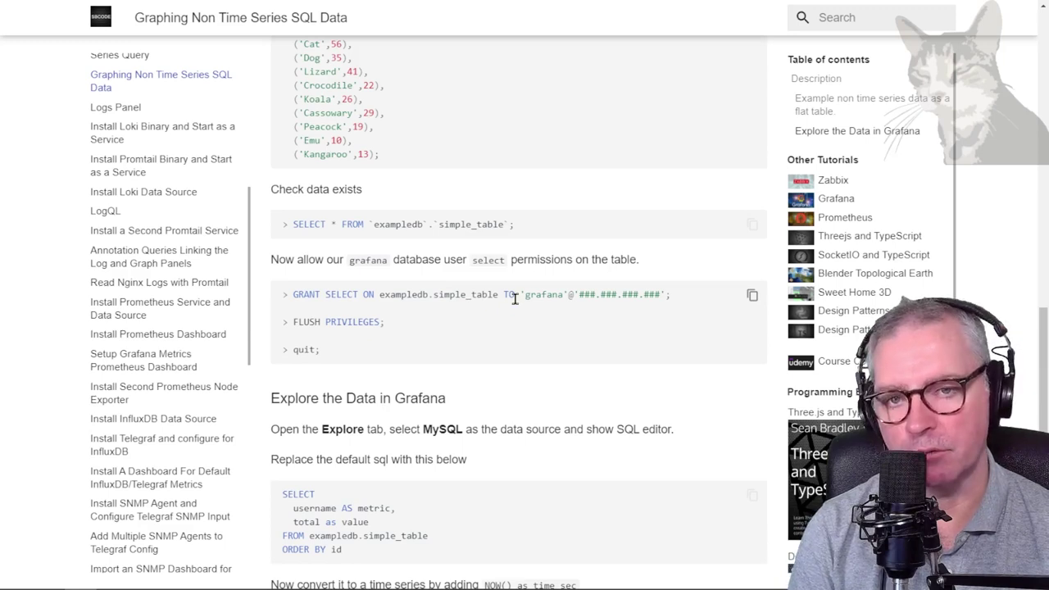
Copy the tutorial's GRANT SELECT statement into the mysql prompt
{"action": "left_click_drag", "start_coordinate": [526, 295], "coordinate": [667, 303]}
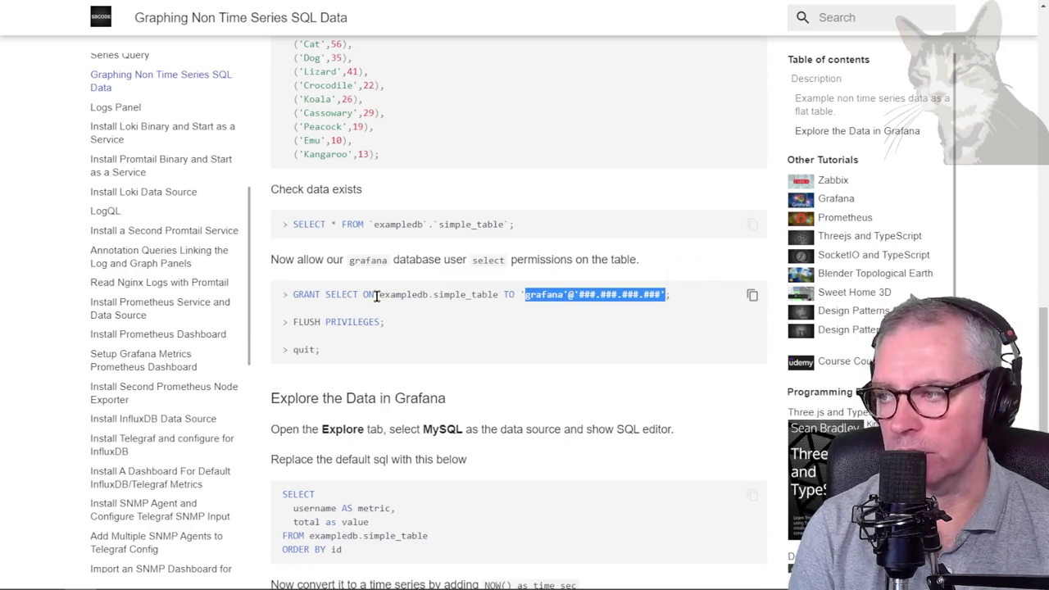
{"action": "left_click_drag", "start_coordinate": [377, 295], "coordinate": [500, 296]}
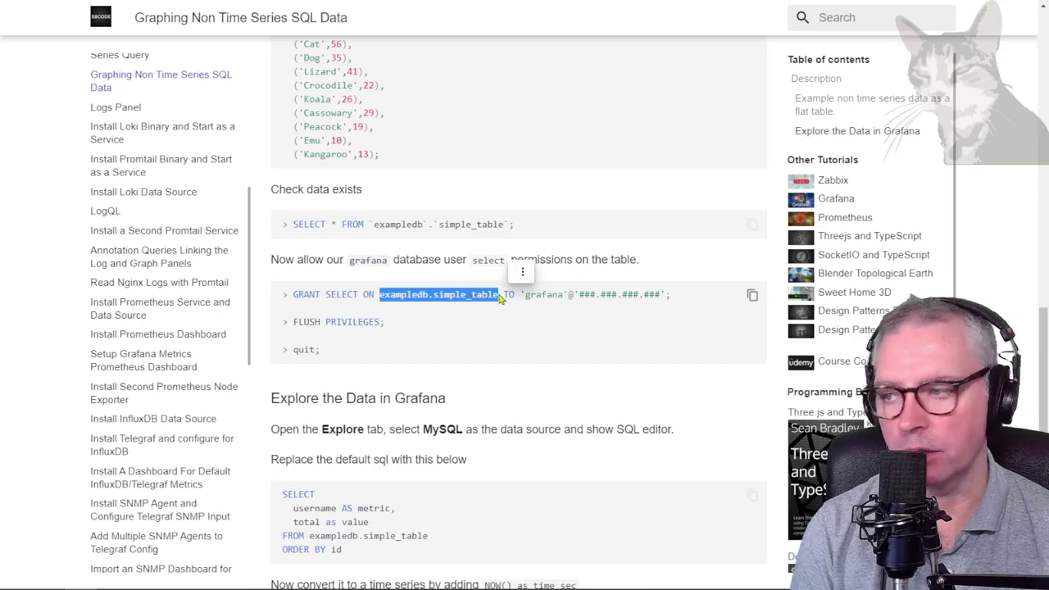
{"action": "left_click_drag", "start_coordinate": [293, 295], "coordinate": [676, 295]}
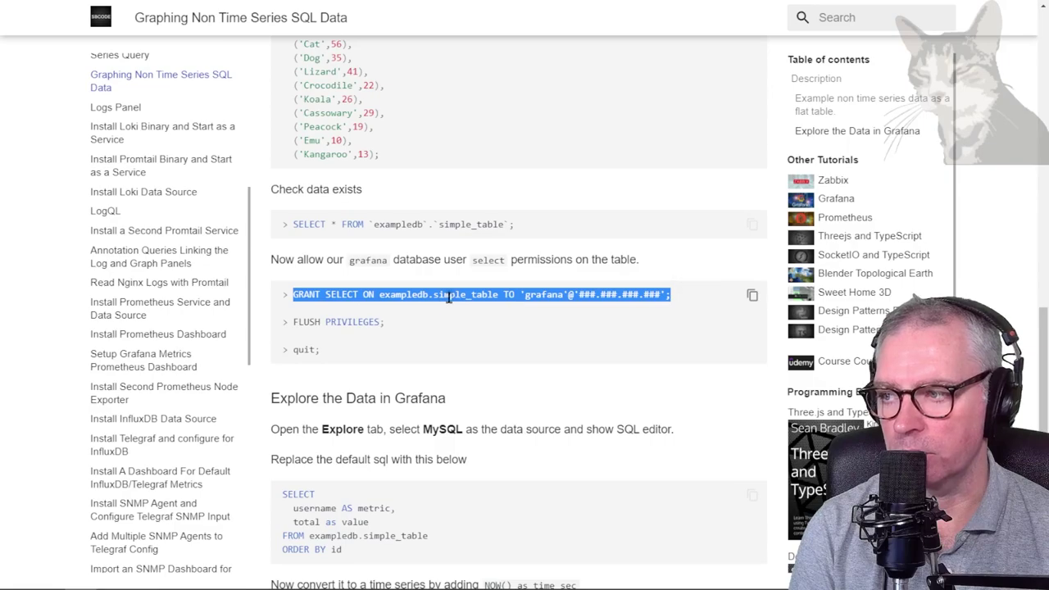
{"action": "key", "text": "alt+Tab"}
{"action": "right_click", "coordinate": [533, 305]}
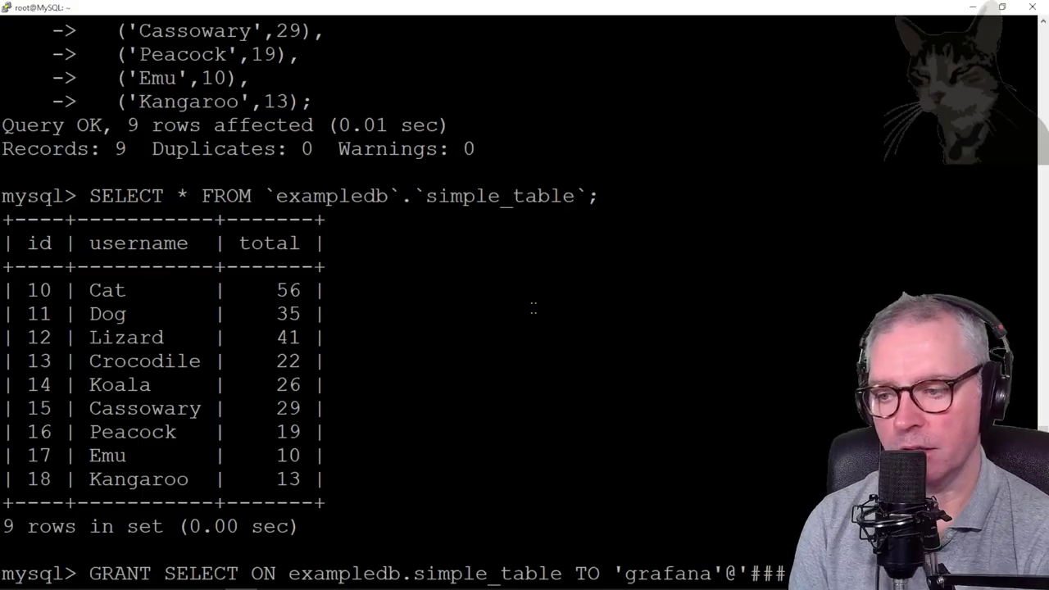
Set the host to 142.93.238.25 and run the GRANT for the grafana user
{"action": "key", "text": "Left"}
{"action": "key", "text": "Left"}
{"action": "key", "text": "BackSpace"}
{"action": "key", "text": "BackSpace"}
{"action": "key", "text": "BackSpace"}
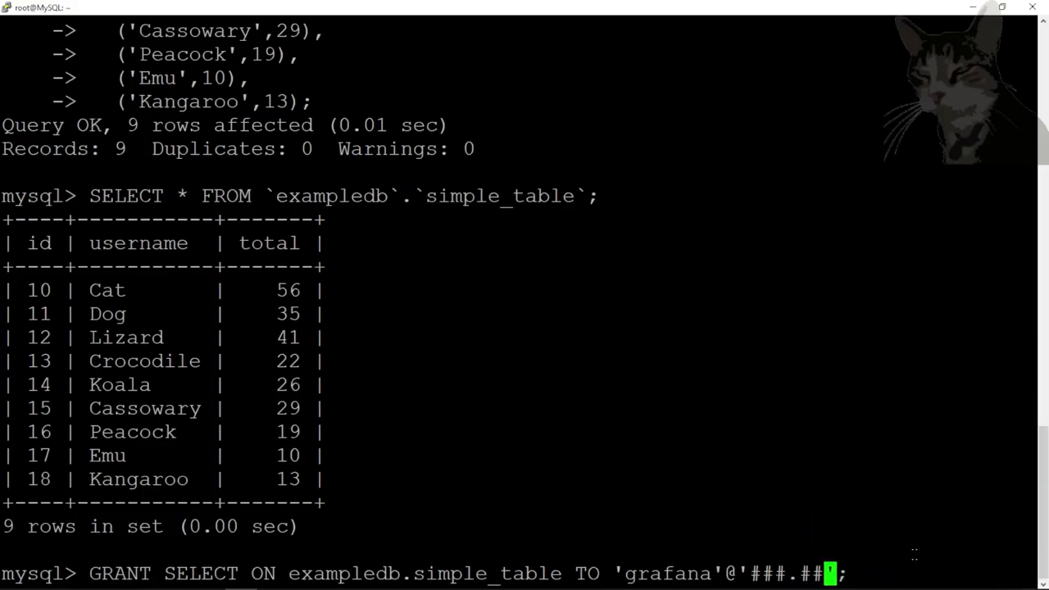
{"action": "key", "text": "BackSpace"}
{"action": "key", "text": "BackSpace"}
{"action": "key", "text": "BackSpace"}
{"action": "right_click", "coordinate": [739, 522]}
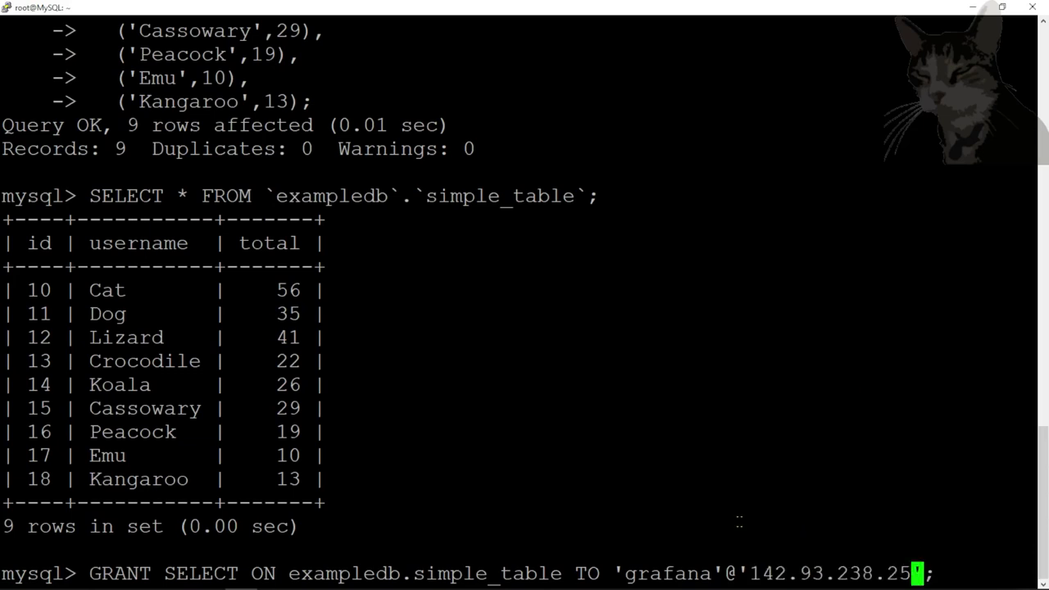
{"action": "key", "text": "Right"}
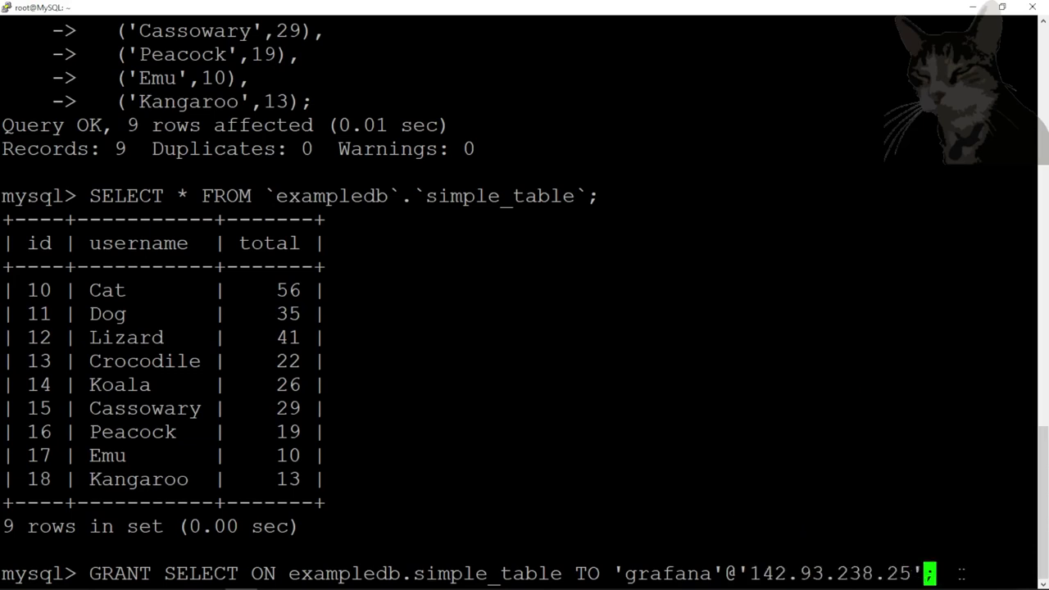
{"action": "key", "text": "Right"}
{"action": "key", "text": "Return"}
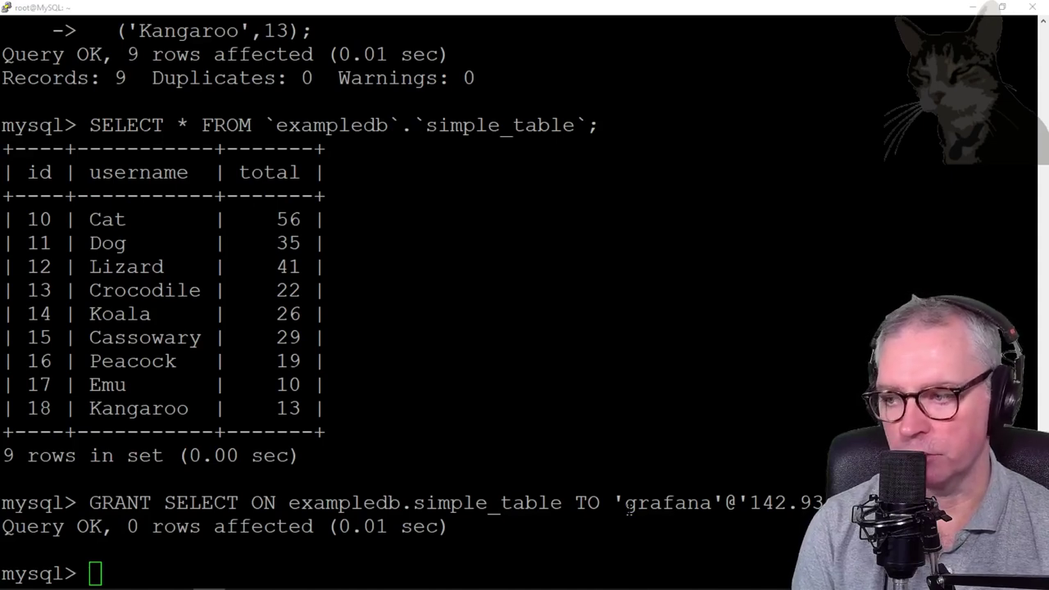
{"action": "left_click_drag", "start_coordinate": [627, 506], "coordinate": [823, 503]}
{"action": "left_click", "coordinate": [747, 502]}
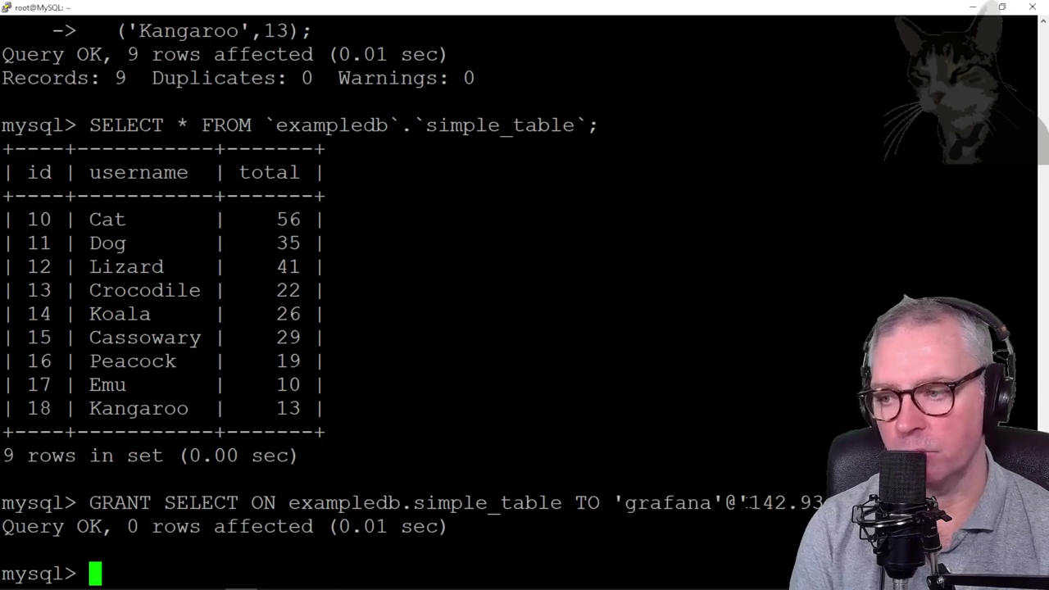
Run FLUSH PRIVILEGES; and quit the MySQL client
{"action": "key", "text": "alt+Tab"}
{"action": "left_click_drag", "start_coordinate": [382, 321], "coordinate": [289, 321]}
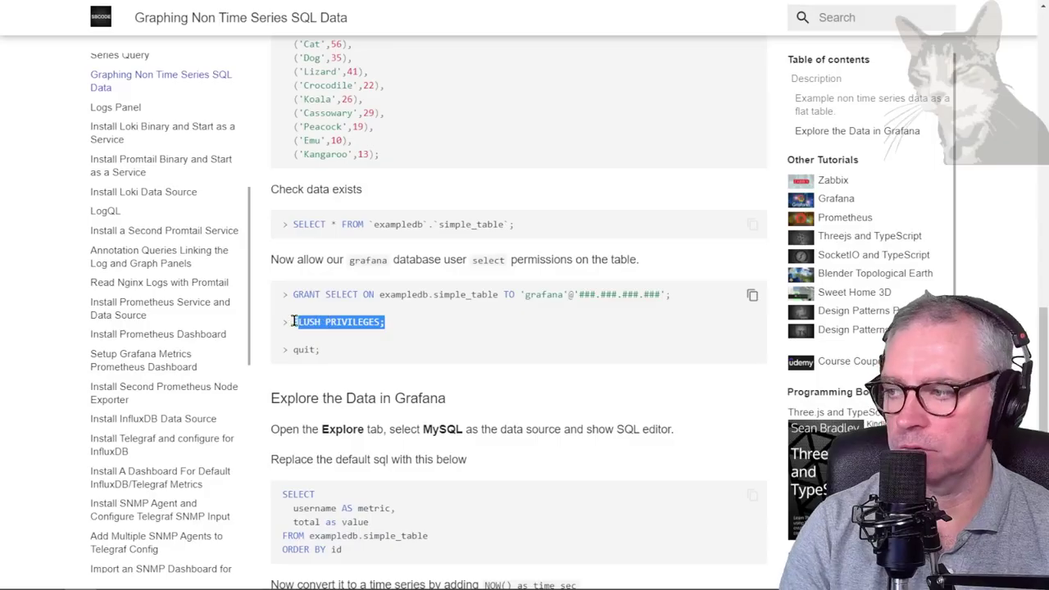
{"action": "key", "text": "ctrl+c"}
{"action": "key", "text": "alt+Tab"}
{"action": "right_click", "coordinate": [482, 313]}
{"action": "key", "text": "Return"}
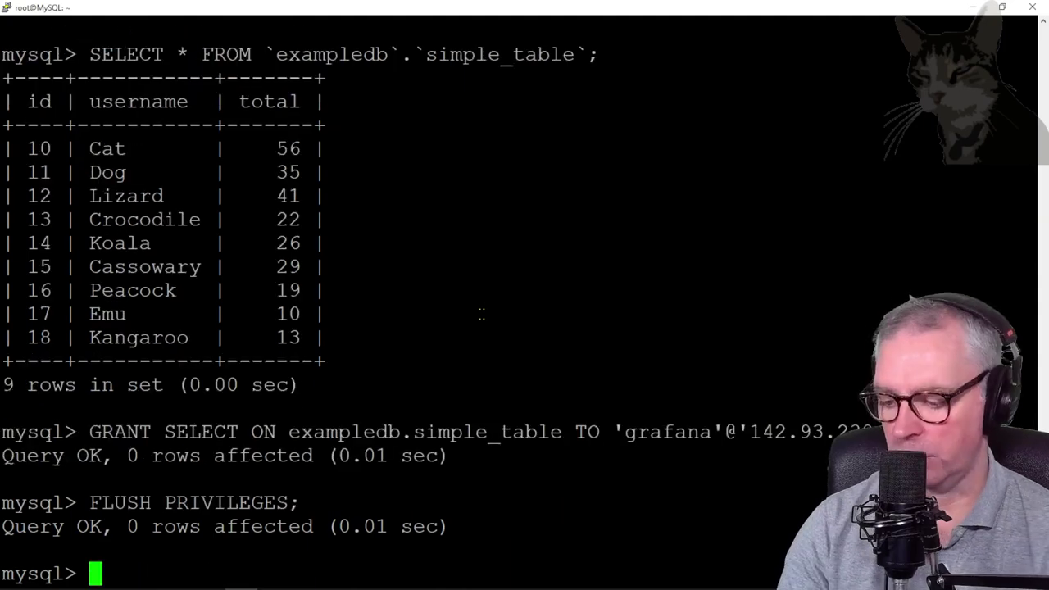
{"action": "type", "text": "quit;"}
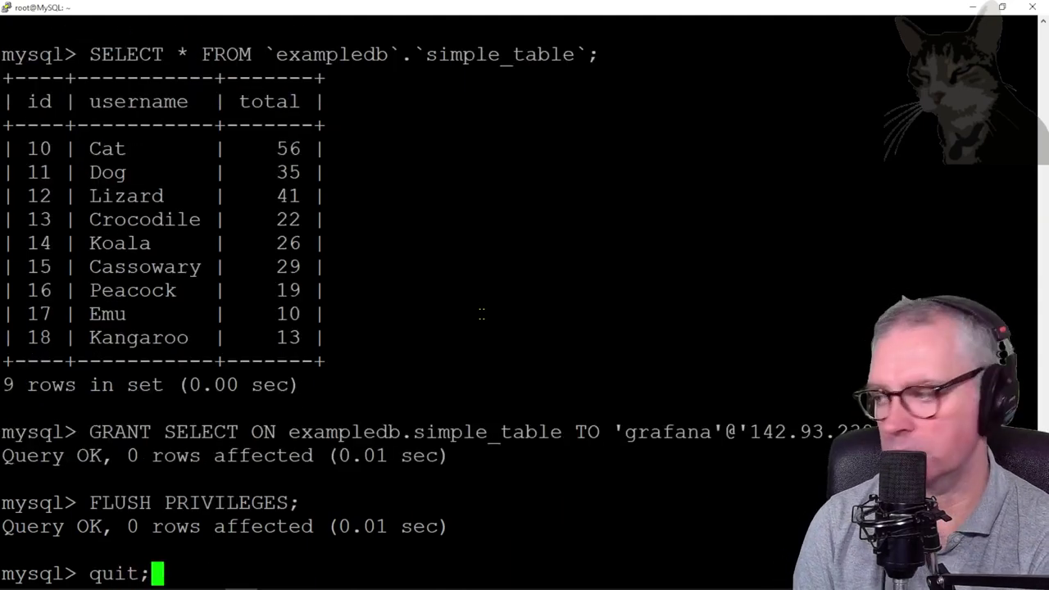
{"action": "key", "text": "Return"}
In Explore, run the tutorial's username-as-metric, total-as-value query on exampledb.simple_table
{"action": "key", "text": "alt+Tab"}
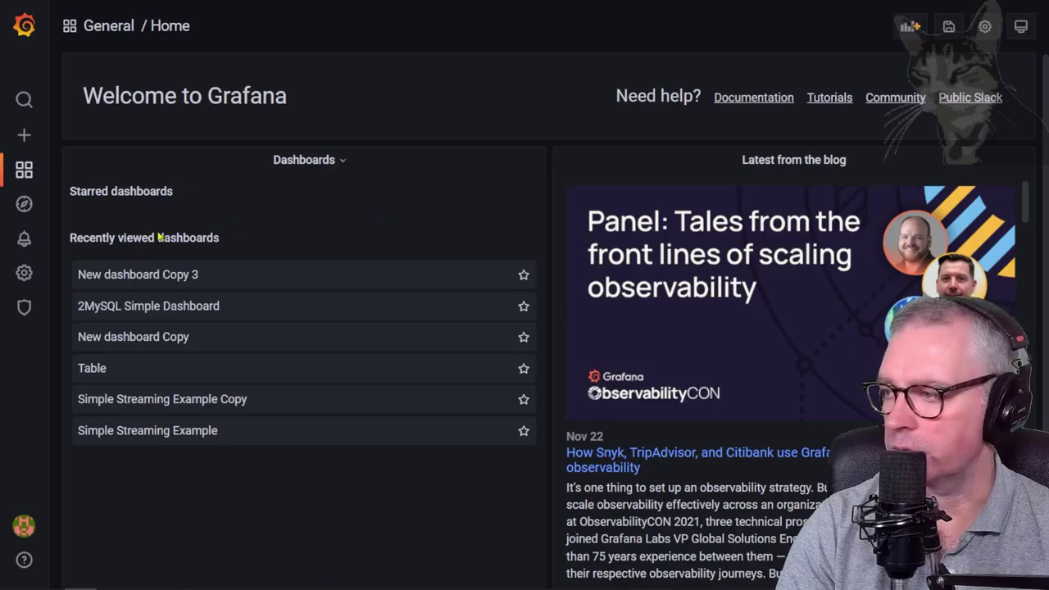
{"action": "left_click", "coordinate": [99, 215]}
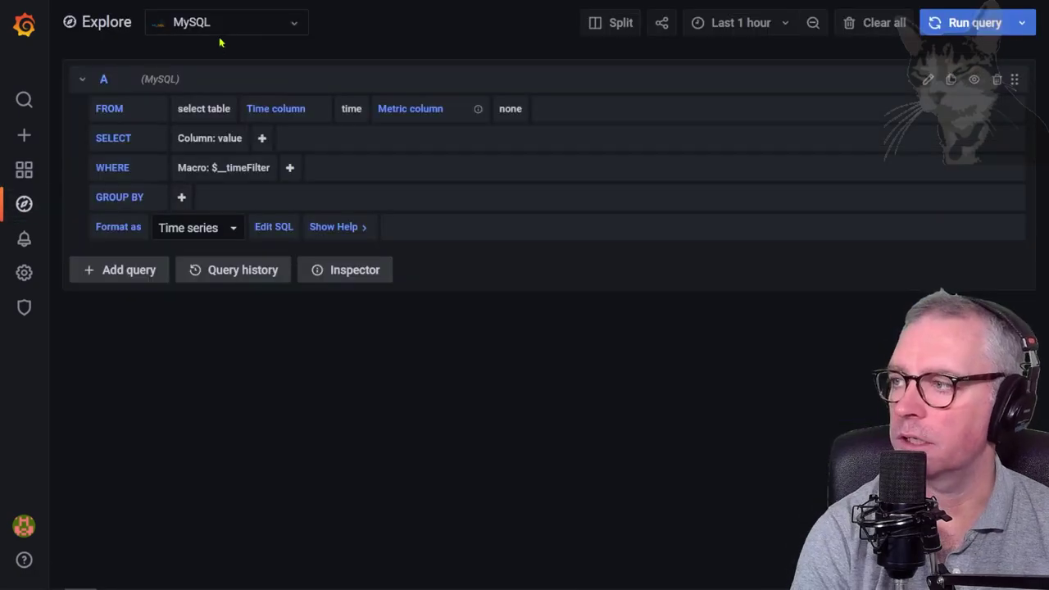
{"action": "left_click", "coordinate": [277, 233]}
{"action": "key", "text": "alt+Tab"}
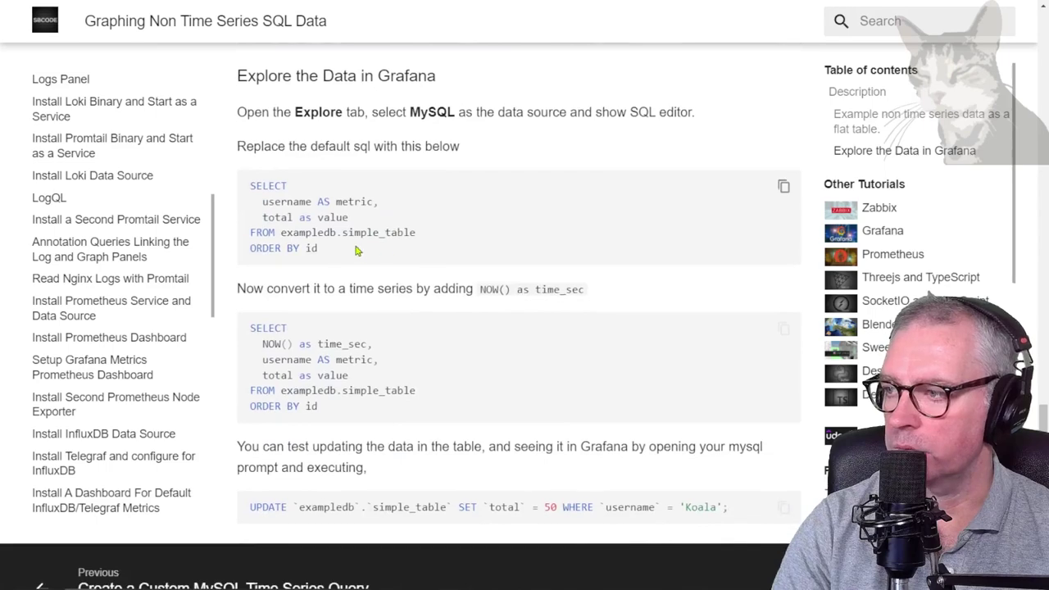
{"action": "left_click_drag", "start_coordinate": [356, 250], "coordinate": [253, 184]}
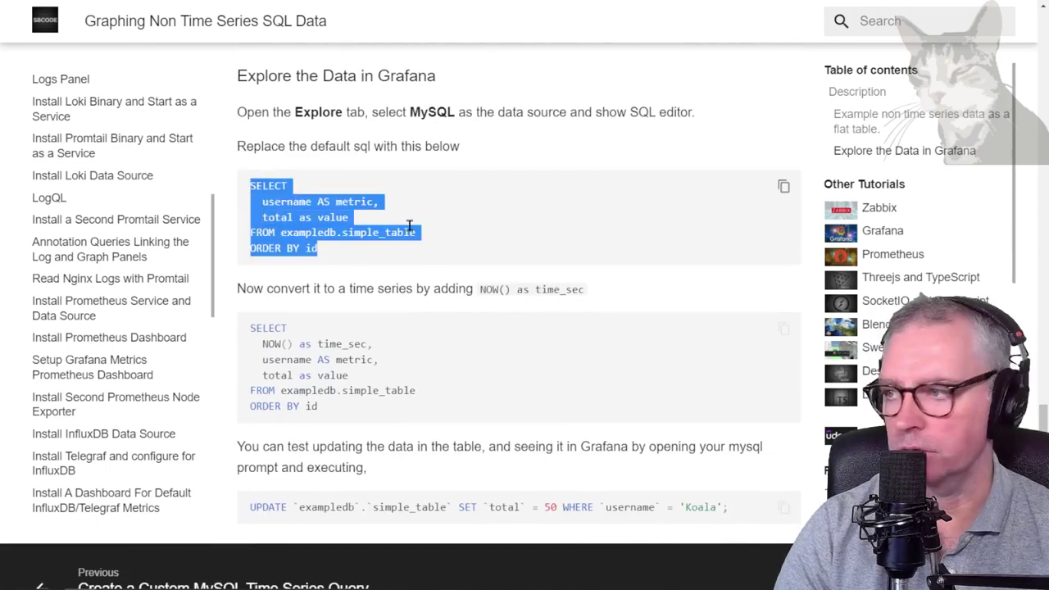
{"action": "key", "text": "alt+Tab"}
{"action": "key", "text": "ctrl+a"}
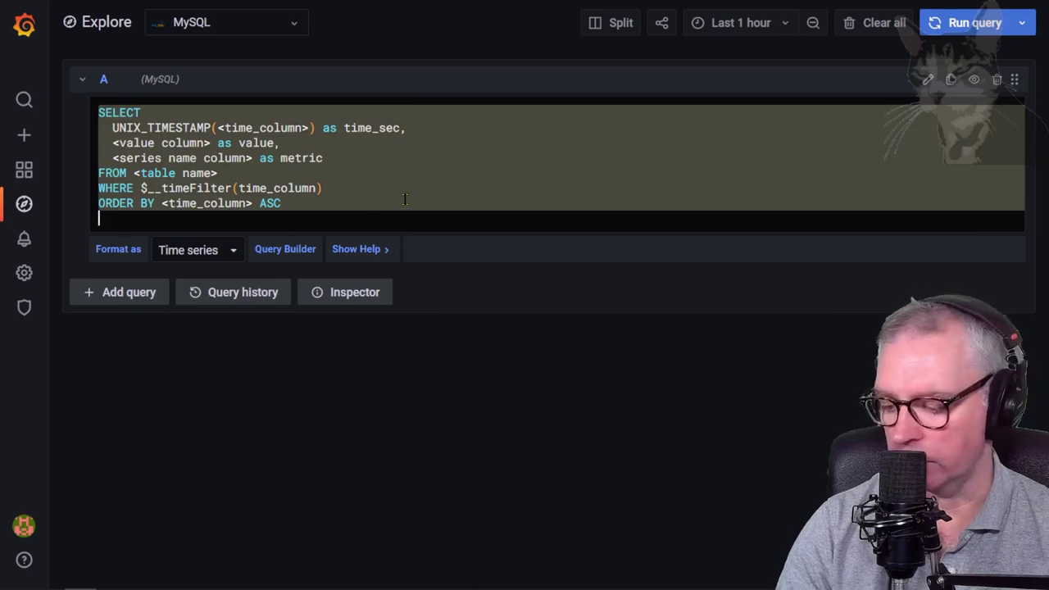
{"action": "key", "text": "ctrl+v"}
{"action": "key", "text": "shift+Return"}
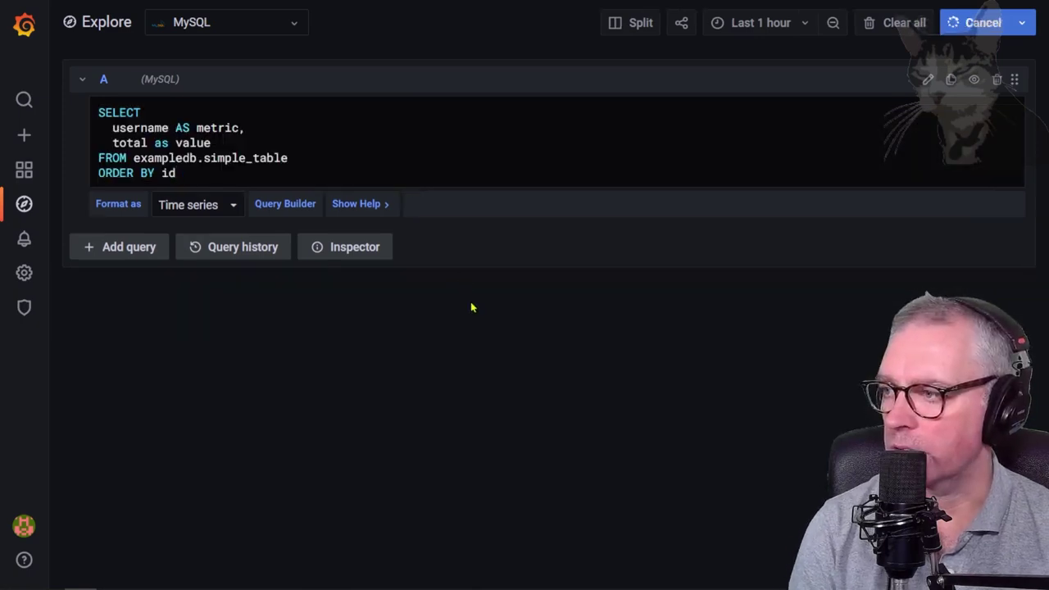
{"action": "left_click", "coordinate": [225, 212]}
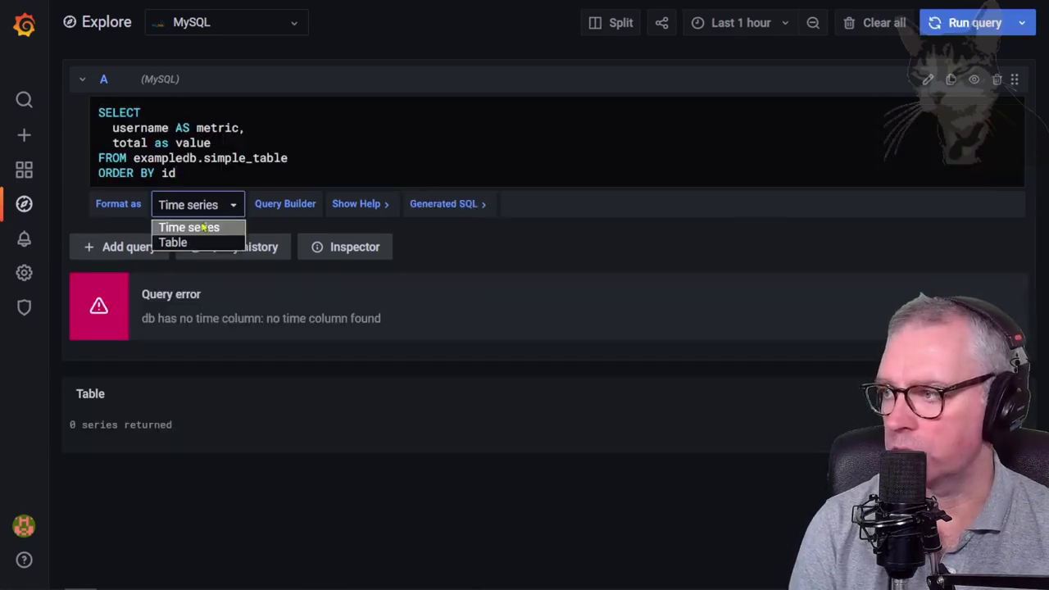
{"action": "left_click", "coordinate": [173, 243]}
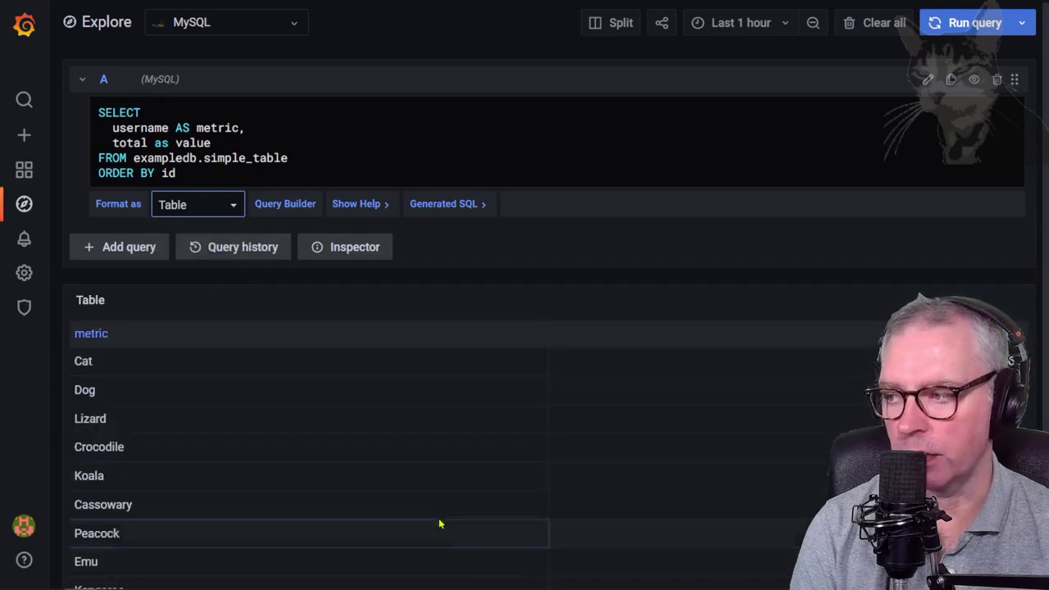
{"action": "scroll", "coordinate": [416, 459], "scroll_direction": "down", "scroll_amount": 1}
{"action": "scroll", "coordinate": [415, 459], "scroll_direction": "down", "scroll_amount": 1}
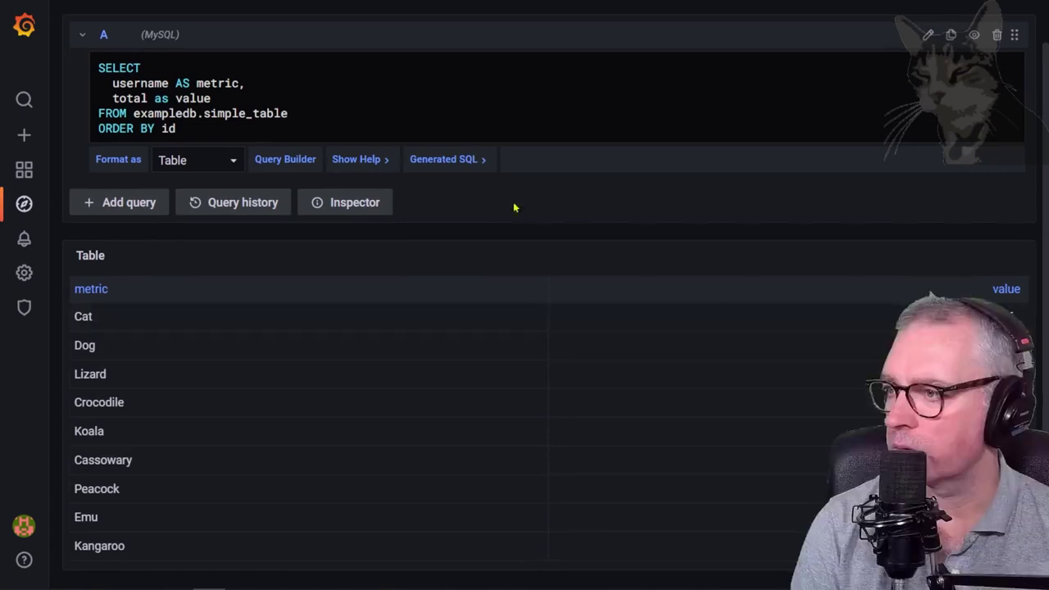
{"action": "scroll", "coordinate": [513, 205], "scroll_direction": "up", "scroll_amount": 2}
{"action": "left_click", "coordinate": [208, 214]}
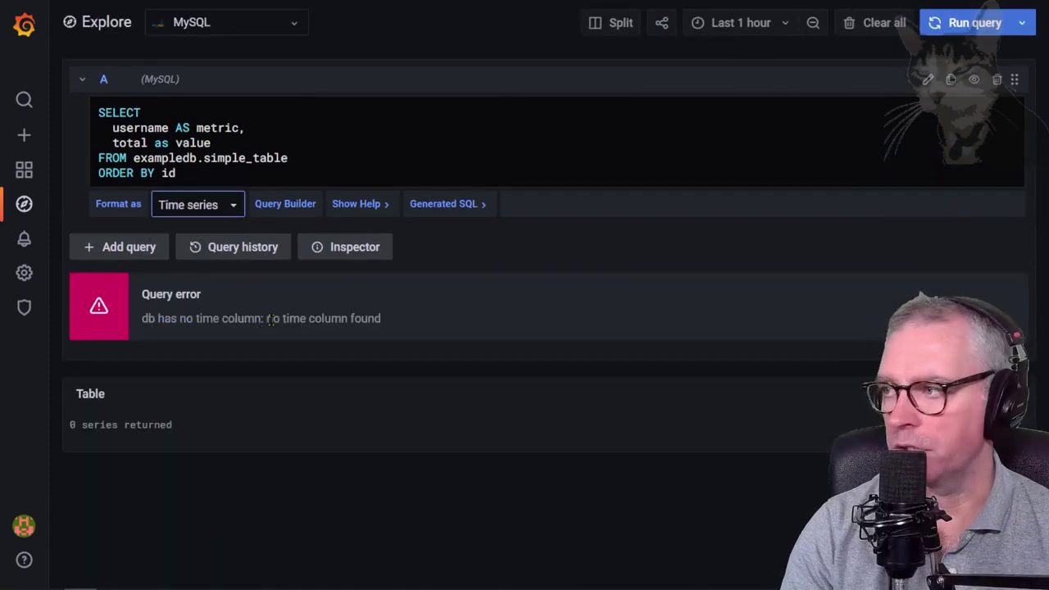
Add NOW() as time_sec to the Explore query and re-run it
{"action": "key", "text": "alt+Tab"}
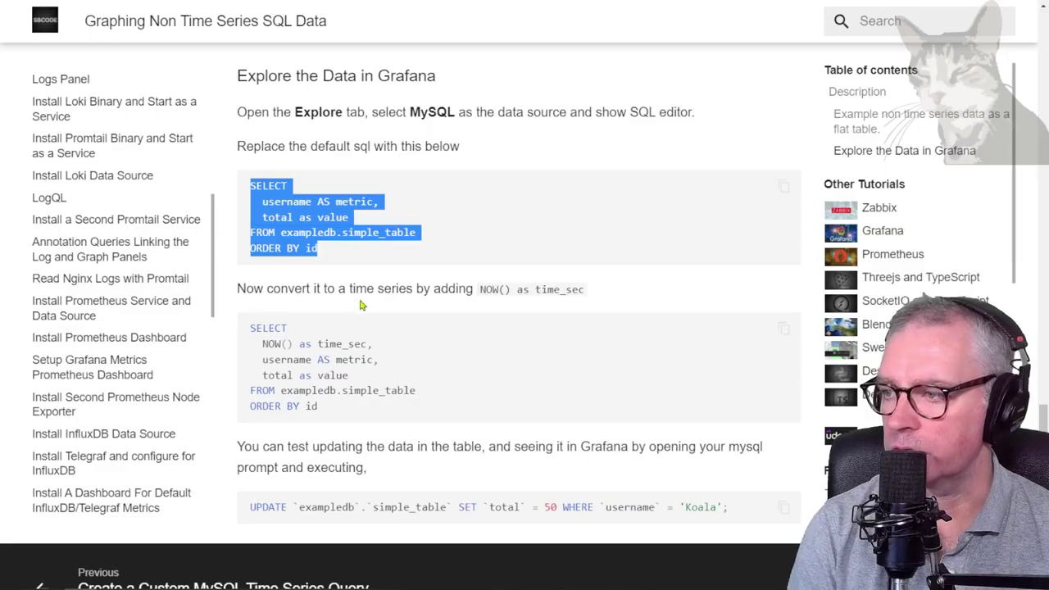
{"action": "mouse_move", "coordinate": [360, 367]}
{"action": "left_click_drag", "start_coordinate": [262, 345], "coordinate": [379, 350]}
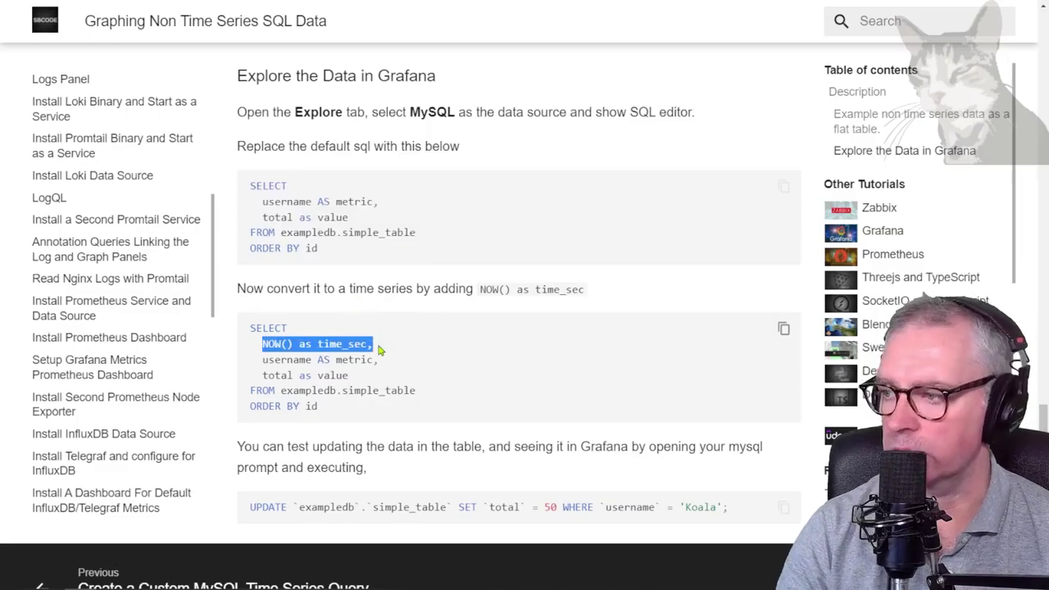
{"action": "key", "text": "alt+Tab"}
{"action": "key", "text": "Return"}
{"action": "key", "text": "ctrl+v"}
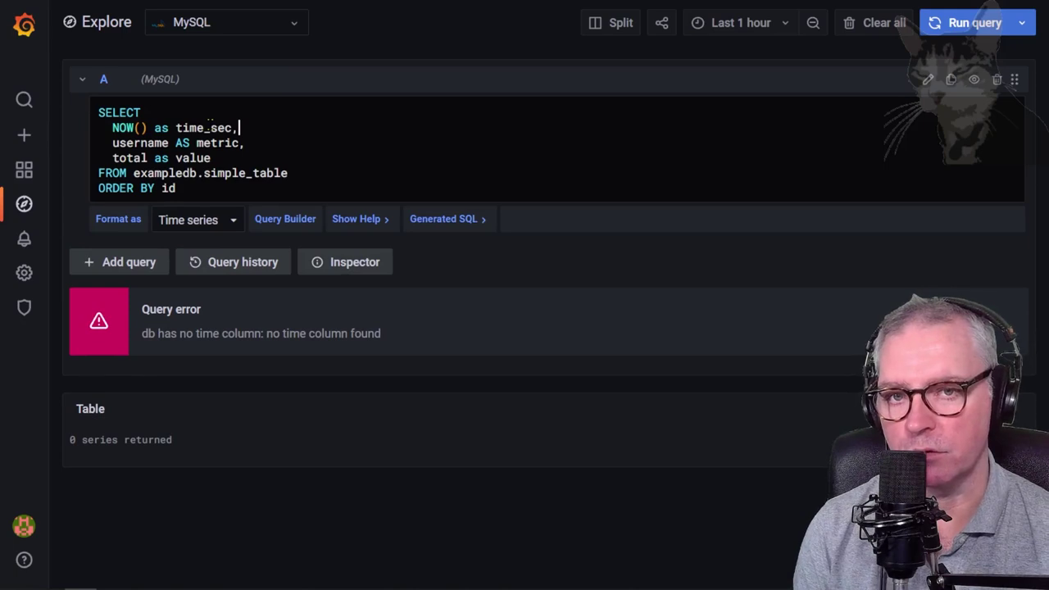
{"action": "key", "text": "shift+Return"}
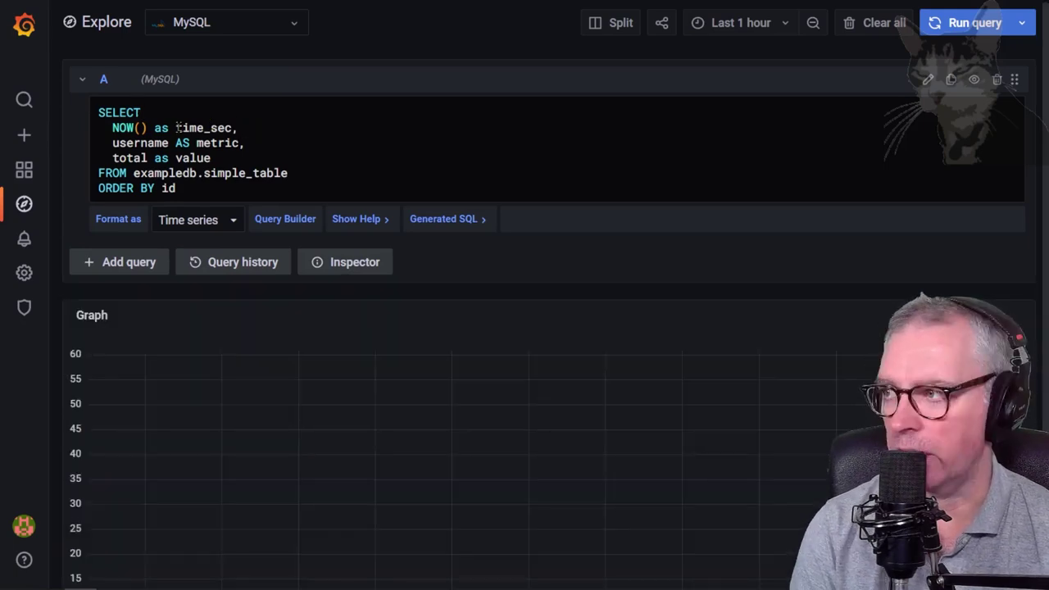
{"action": "left_click_drag", "start_coordinate": [177, 128], "coordinate": [227, 125]}
{"action": "left_click", "coordinate": [250, 128]}
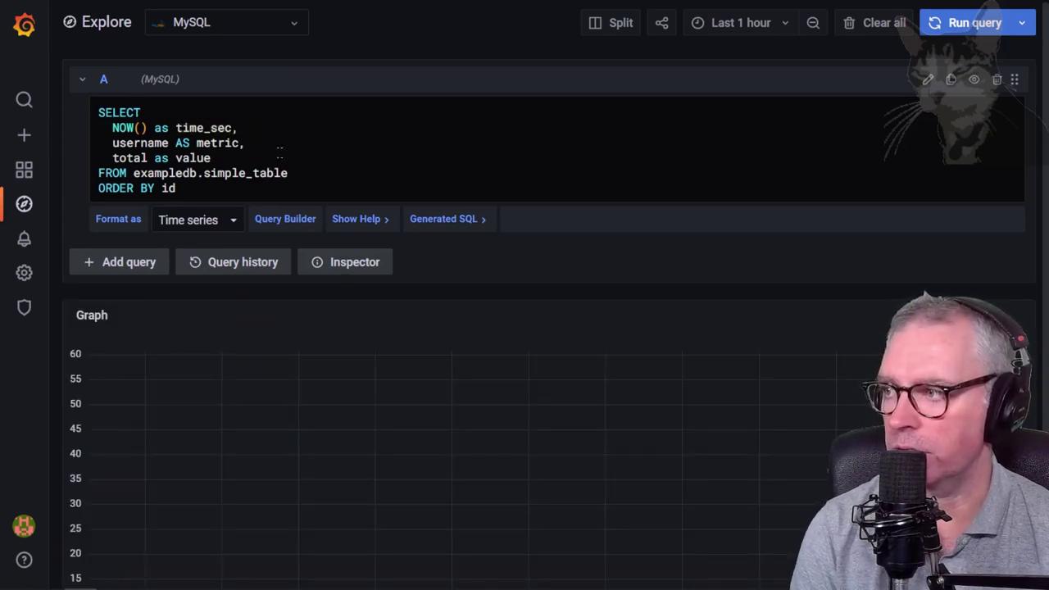
{"action": "left_click", "coordinate": [211, 219]}
Format the query results as a table and re-run the query twice
{"action": "left_click", "coordinate": [169, 256]}
{"action": "scroll", "coordinate": [164, 291], "scroll_direction": "down", "scroll_amount": 1}
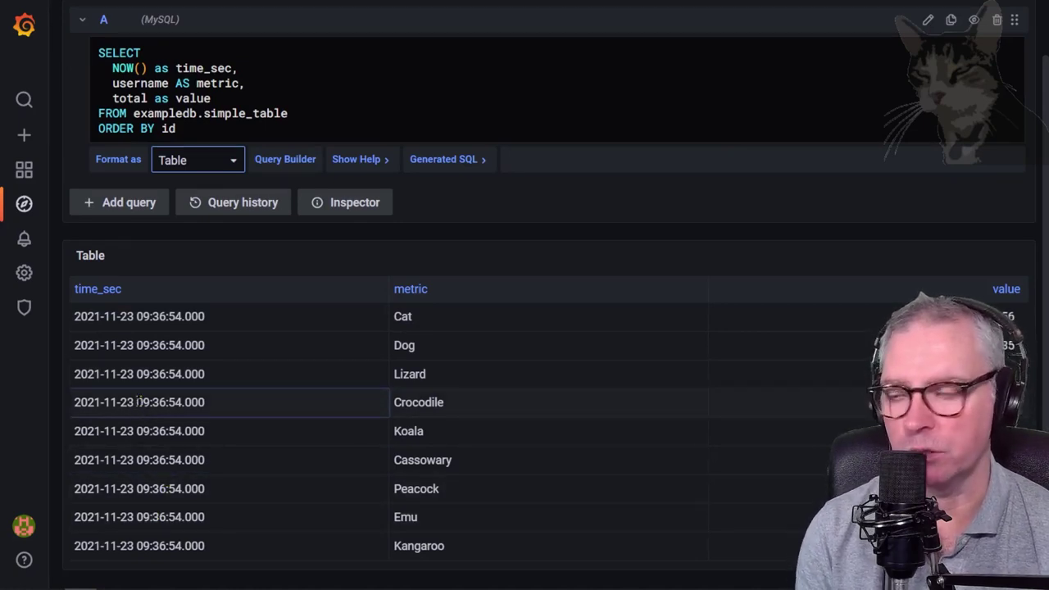
{"action": "scroll", "coordinate": [499, 192], "scroll_direction": "up", "scroll_amount": 2}
{"action": "left_click", "coordinate": [960, 25]}
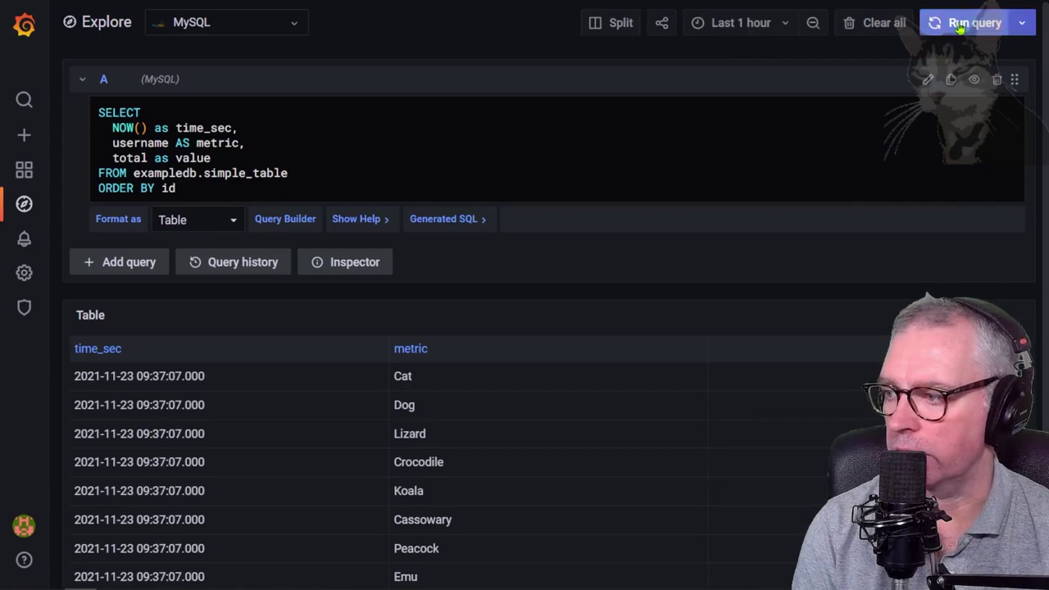
{"action": "left_click", "coordinate": [961, 27]}
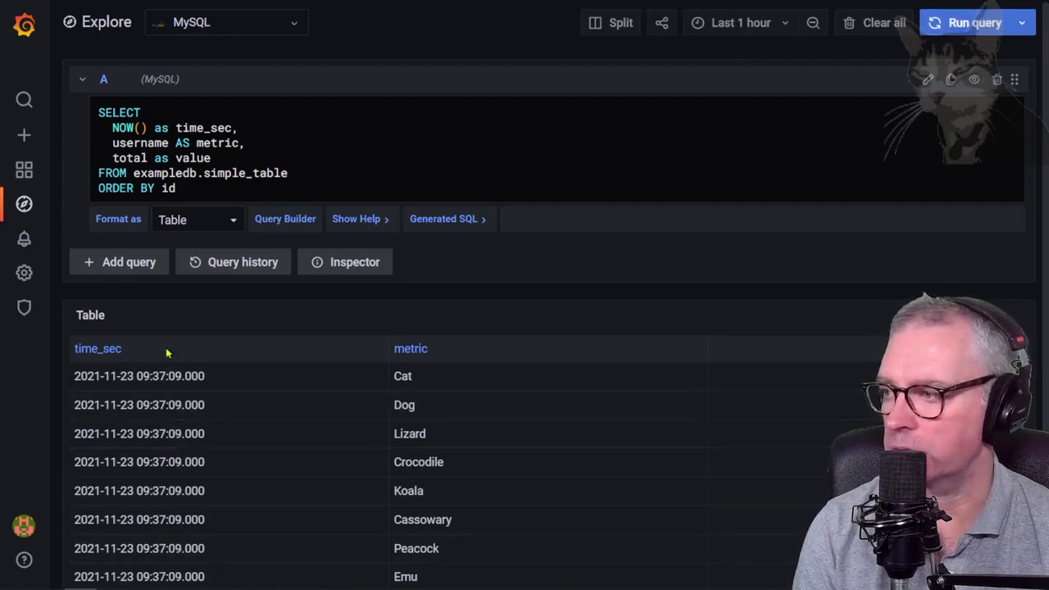
{"action": "scroll", "coordinate": [512, 425], "scroll_direction": "down", "scroll_amount": 1}
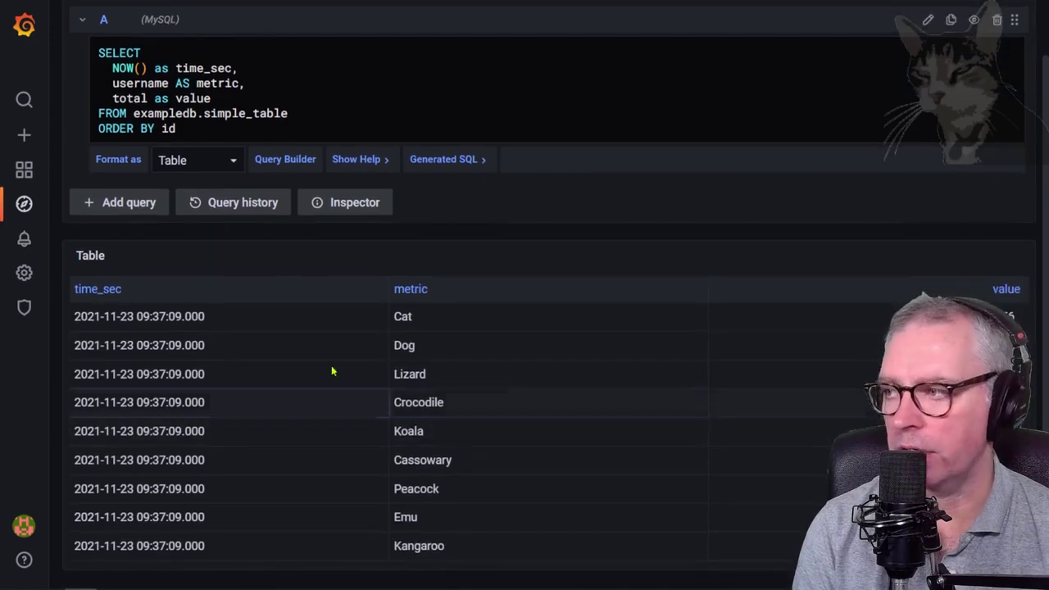
Switch the result format back to Time series and review the graph and table
{"action": "left_click", "coordinate": [205, 160]}
{"action": "left_click", "coordinate": [205, 187]}
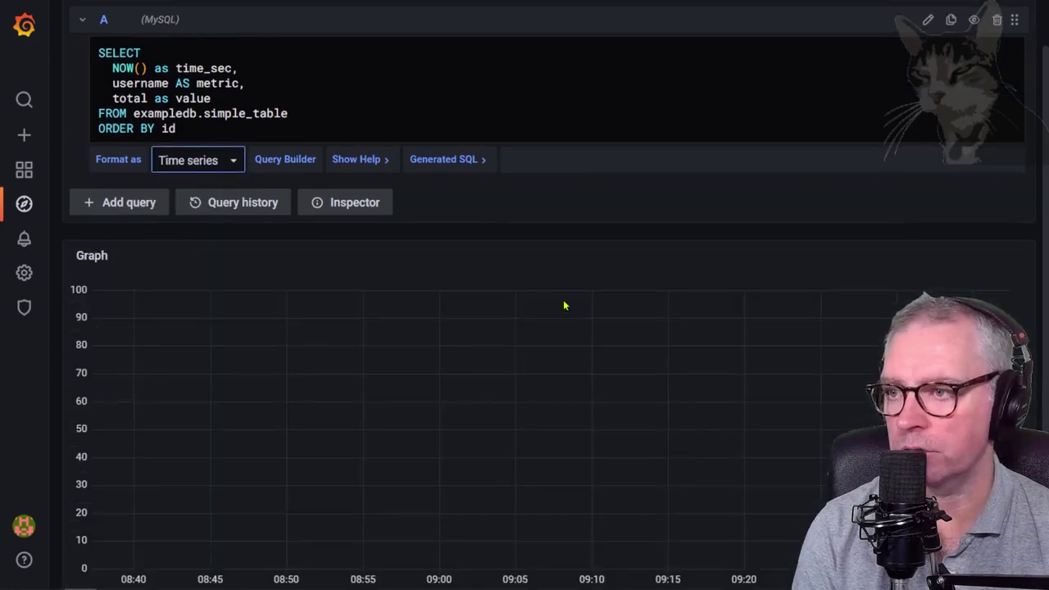
{"action": "scroll", "coordinate": [564, 302], "scroll_direction": "down", "scroll_amount": 1}
{"action": "scroll", "coordinate": [142, 120], "scroll_direction": "down", "scroll_amount": 2}
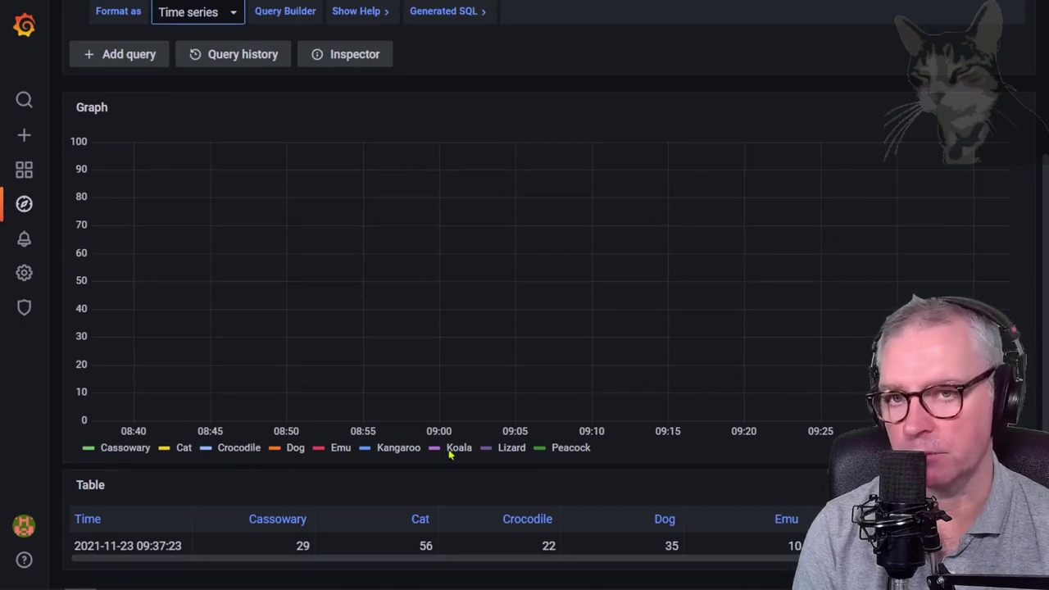
{"action": "scroll", "coordinate": [604, 453], "scroll_direction": "up", "scroll_amount": 1}
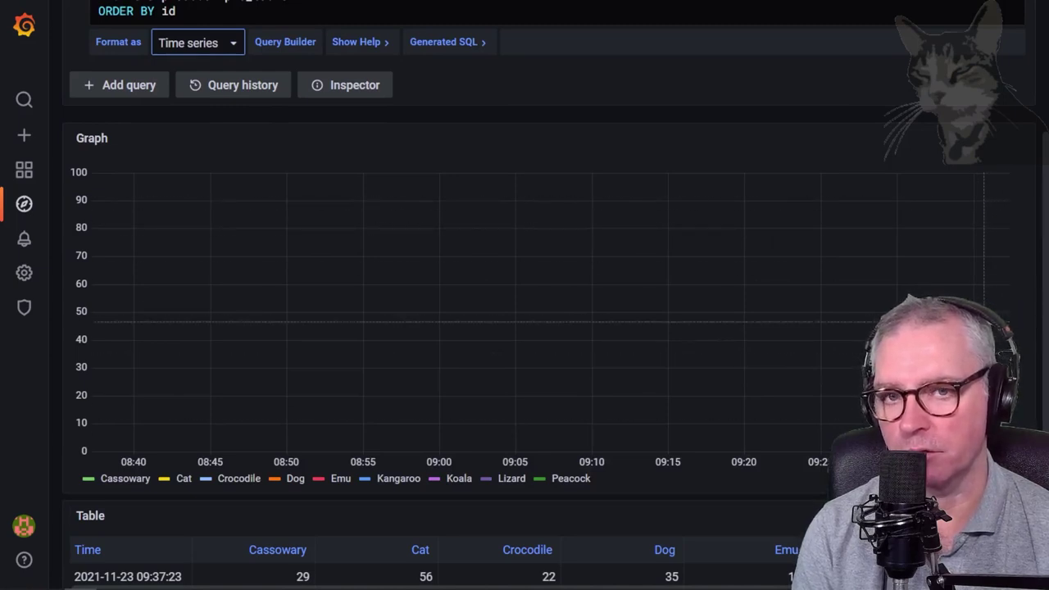
{"action": "scroll", "coordinate": [717, 232], "scroll_direction": "up", "scroll_amount": 5}
{"action": "left_click", "coordinate": [348, 162]}
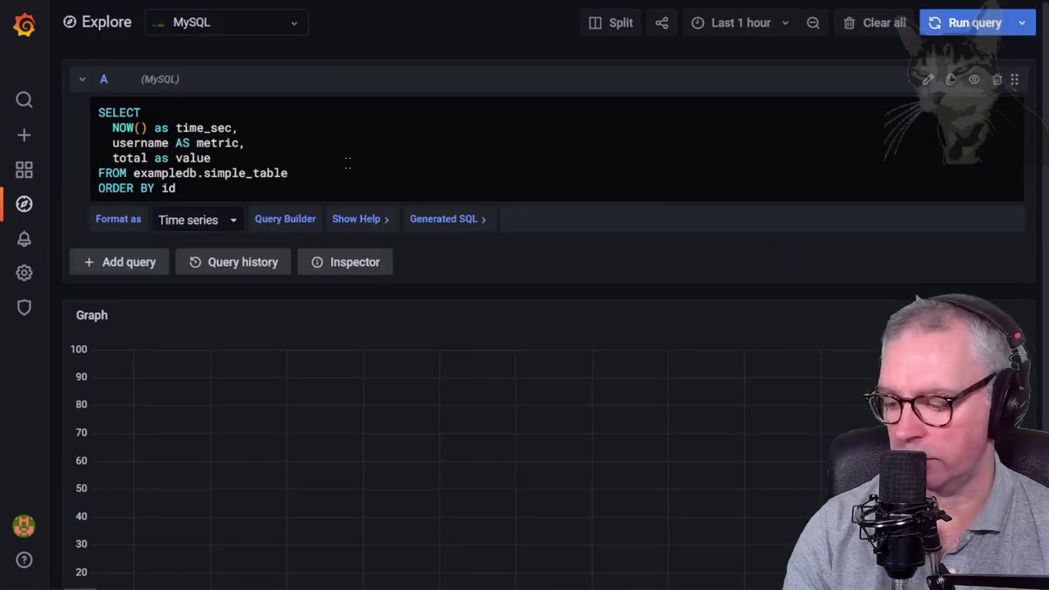
Copy the SQL and open New dashboard Copy 3 over the last 24 hours
{"action": "key", "text": "ctrl+a"}
{"action": "key", "text": "ctrl+c"}
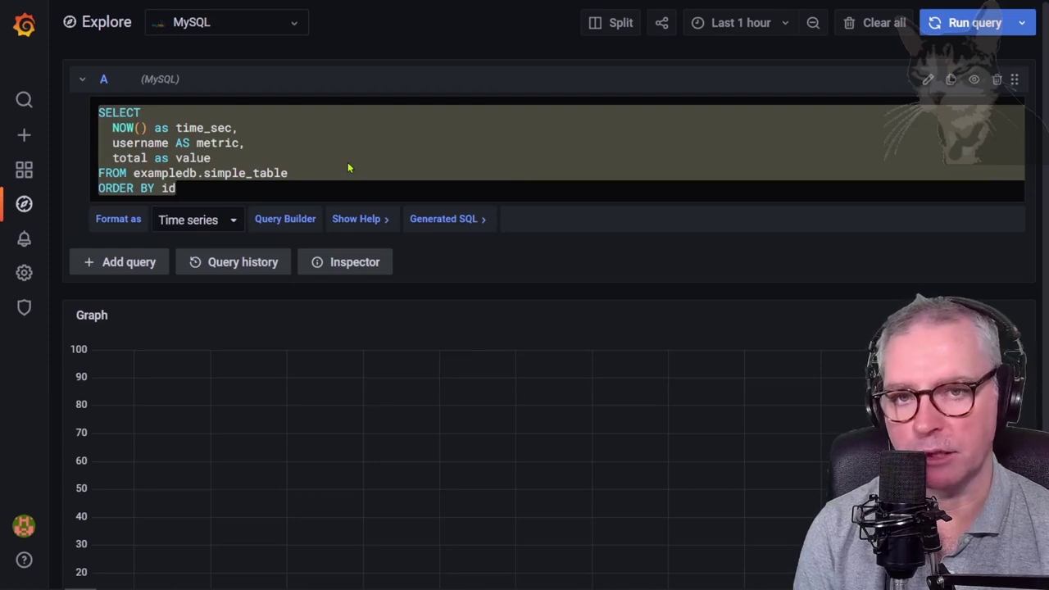
{"action": "mouse_move", "coordinate": [24, 170]}
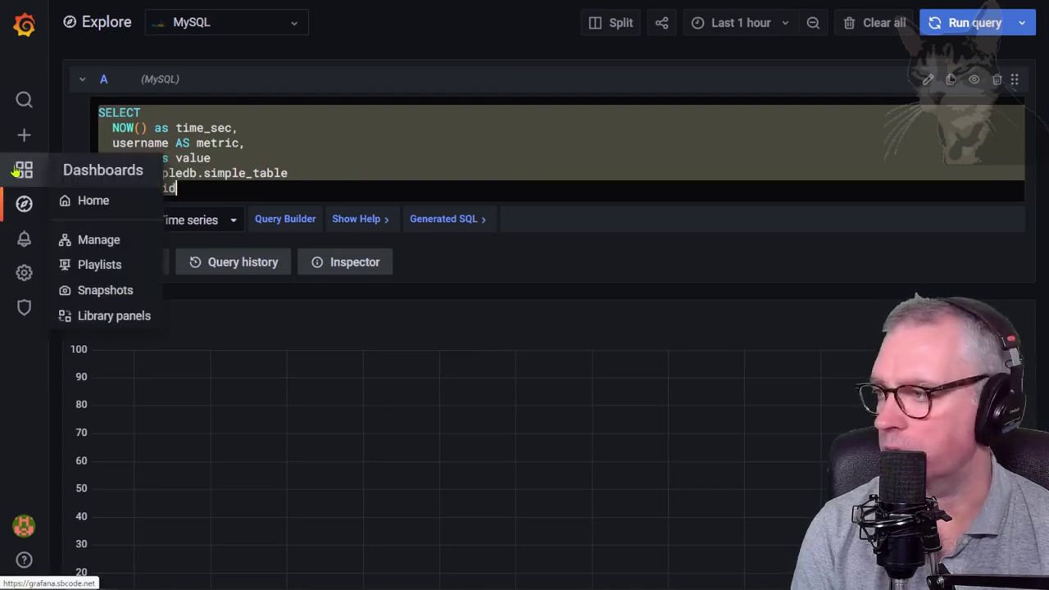
{"action": "left_click", "coordinate": [96, 201]}
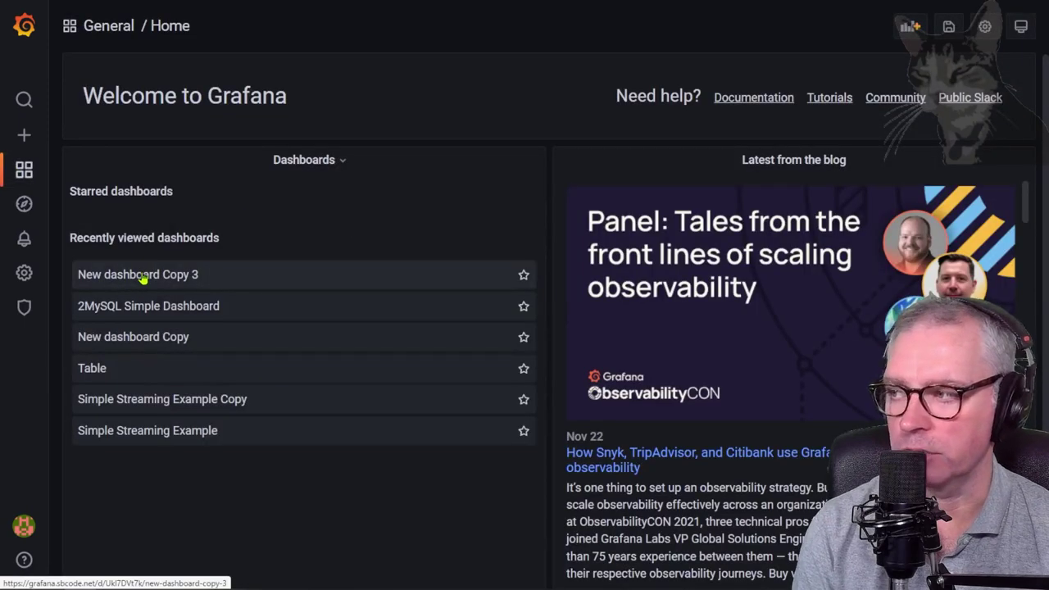
{"action": "left_click", "coordinate": [143, 276]}
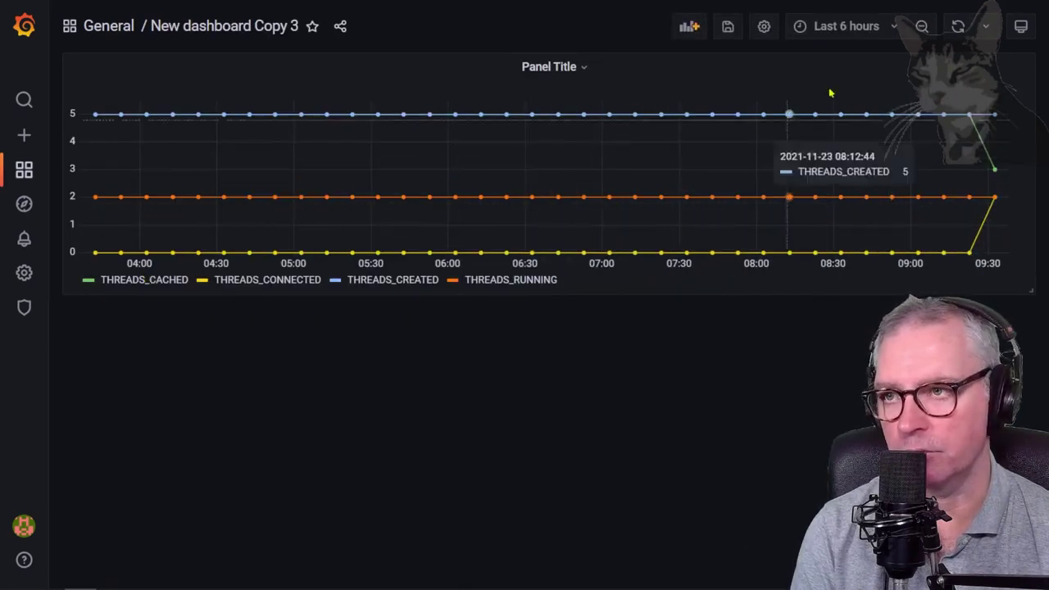
{"action": "left_click", "coordinate": [852, 26]}
{"action": "left_click", "coordinate": [798, 299]}
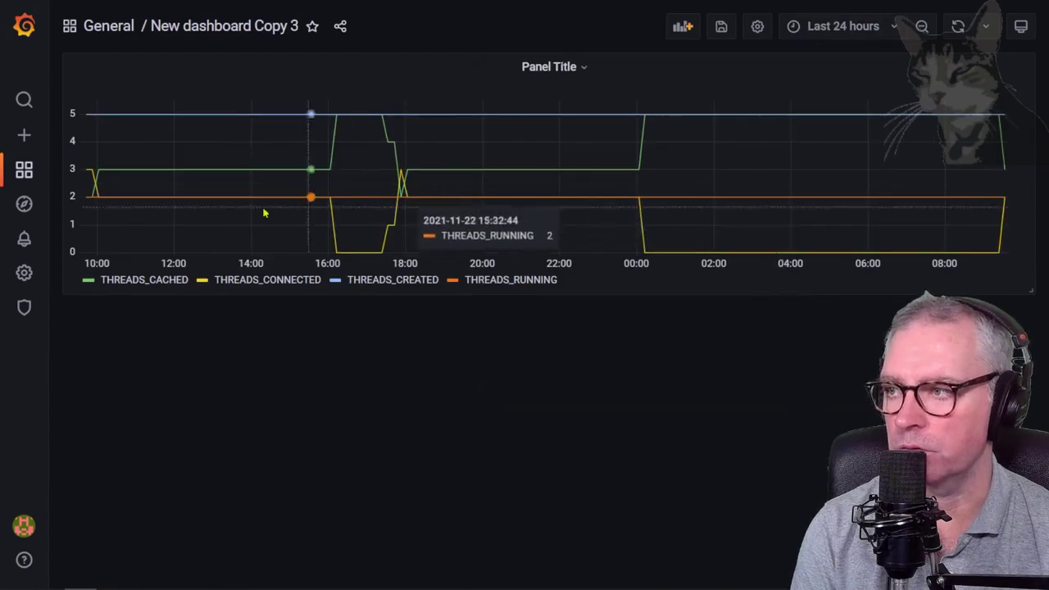
{"action": "left_click", "coordinate": [682, 27]}
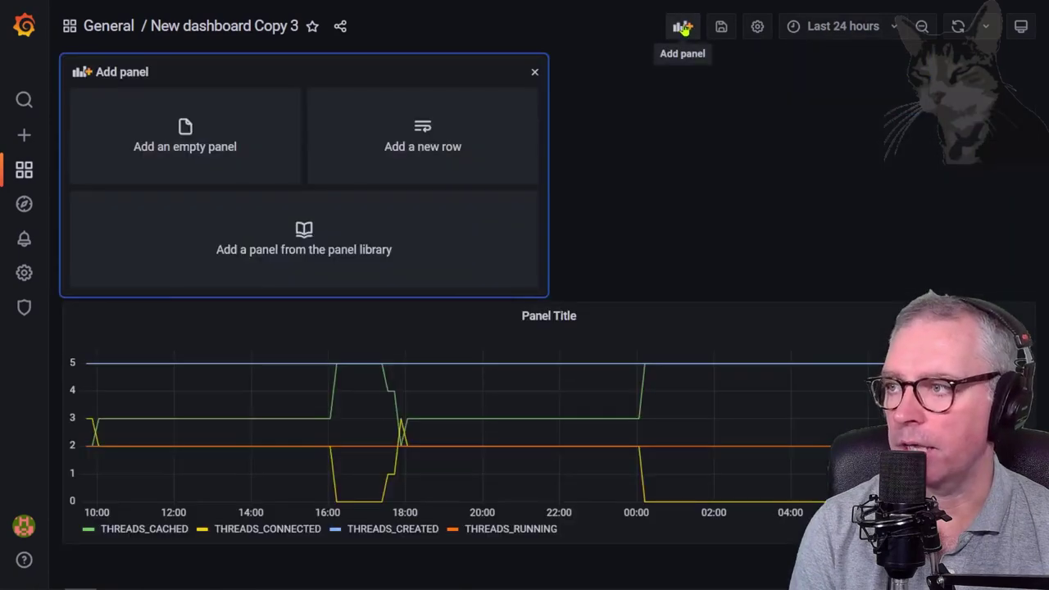
Add an empty MySQL panel with the pasted simple_table query, shown as a Bar gauge
{"action": "left_click", "coordinate": [219, 140]}
{"action": "left_click", "coordinate": [160, 320]}
{"action": "left_click", "coordinate": [145, 347]}
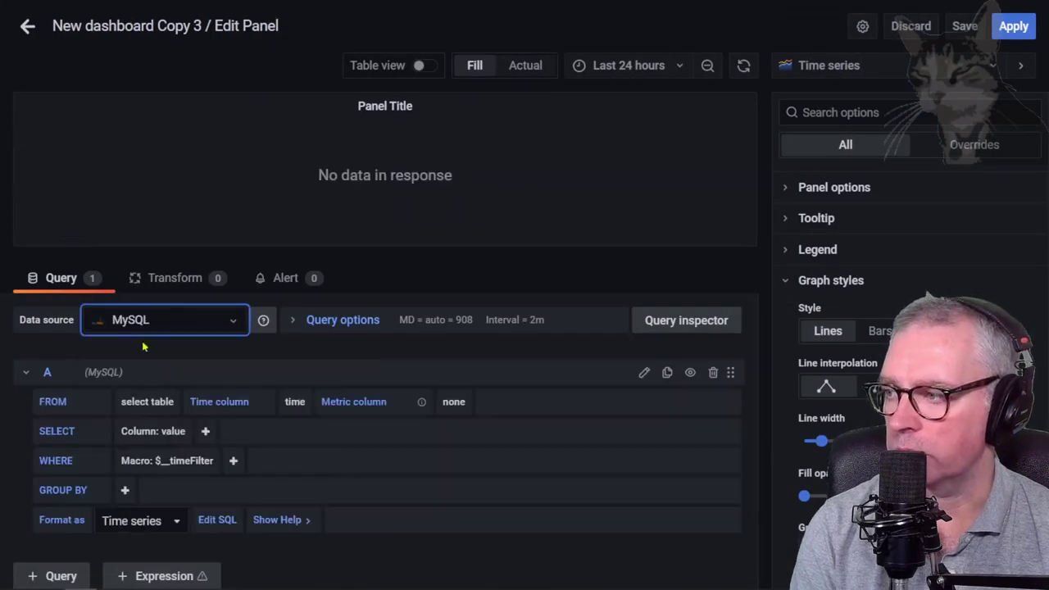
{"action": "left_click", "coordinate": [215, 518]}
{"action": "left_click", "coordinate": [321, 452]}
{"action": "key", "text": "ctrl+a"}
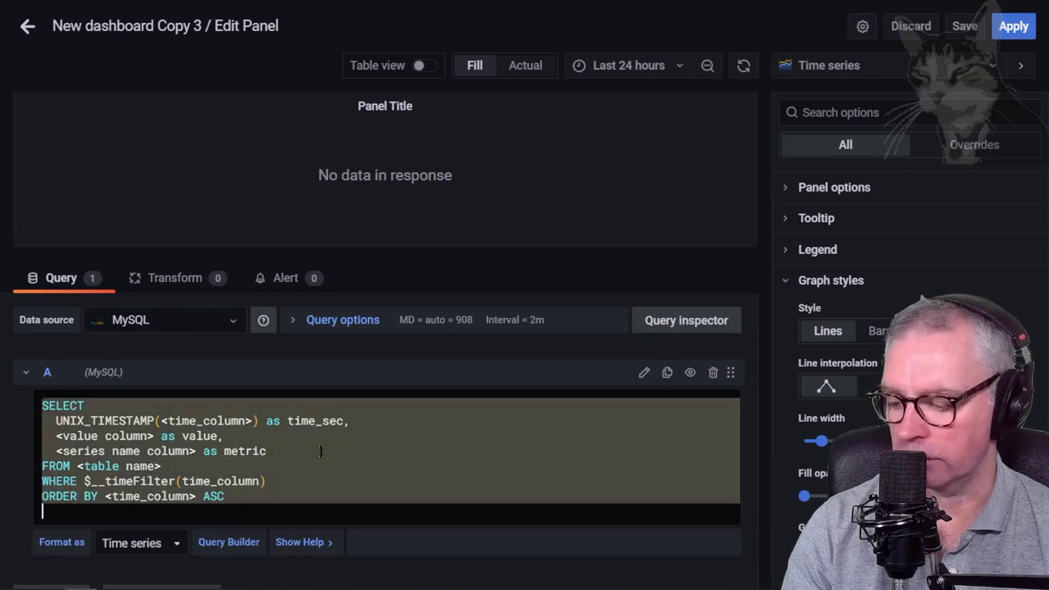
{"action": "key", "text": "ctrl+v"}
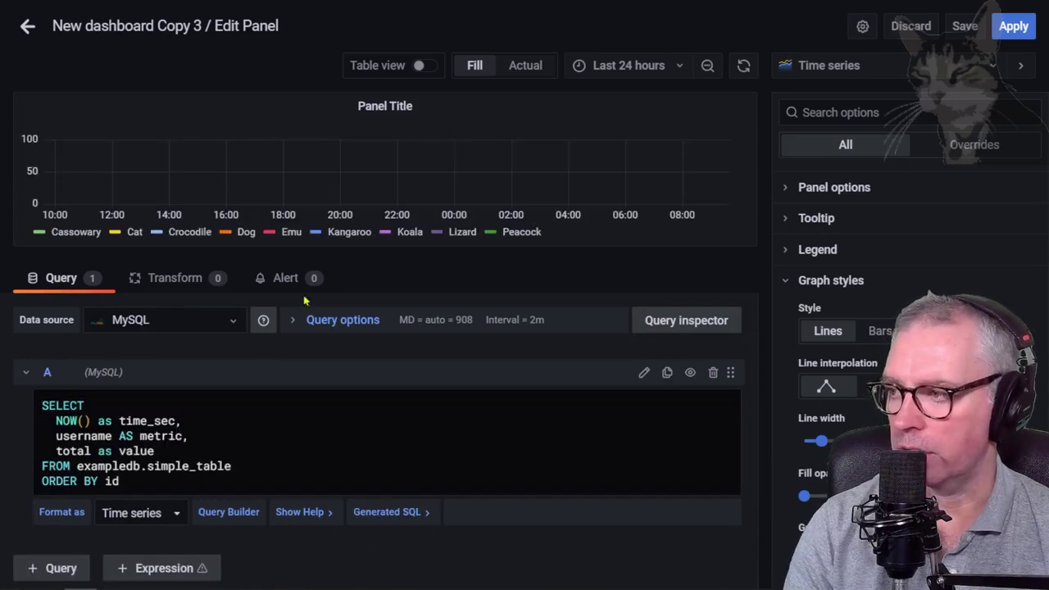
{"action": "left_click", "coordinate": [842, 70]}
{"action": "left_click", "coordinate": [844, 371]}
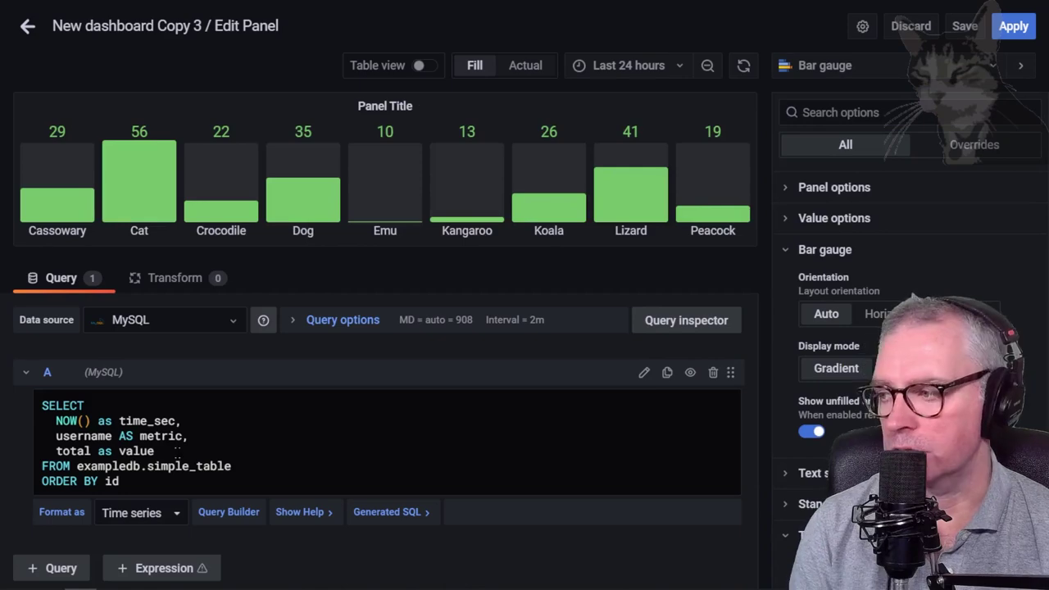
{"action": "double_click", "coordinate": [179, 465]}
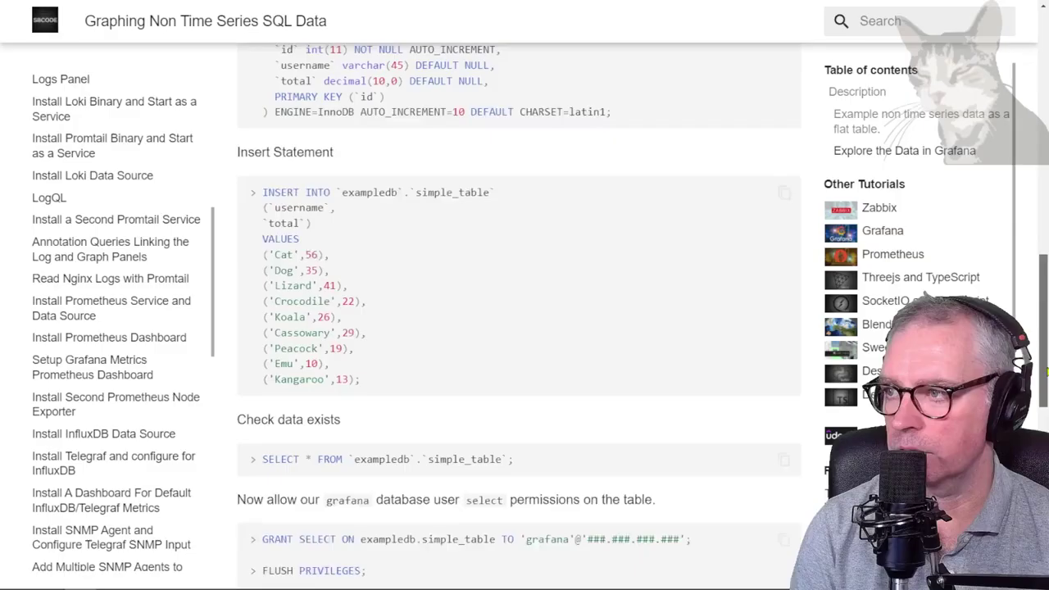
{"action": "scroll", "coordinate": [508, 328], "scroll_direction": "up", "scroll_amount": 5}
{"action": "mouse_move", "coordinate": [492, 475]}
{"action": "left_mouse_down"}
{"action": "mouse_move", "coordinate": [352, 261]}
{"action": "mouse_move", "coordinate": [257, 153]}
{"action": "mouse_move", "coordinate": [457, 195]}
{"action": "left_mouse_up"}
{"action": "scroll", "coordinate": [592, 232], "scroll_direction": "down", "scroll_amount": 2}
{"action": "scroll", "coordinate": [573, 245], "scroll_direction": "down", "scroll_amount": 4}
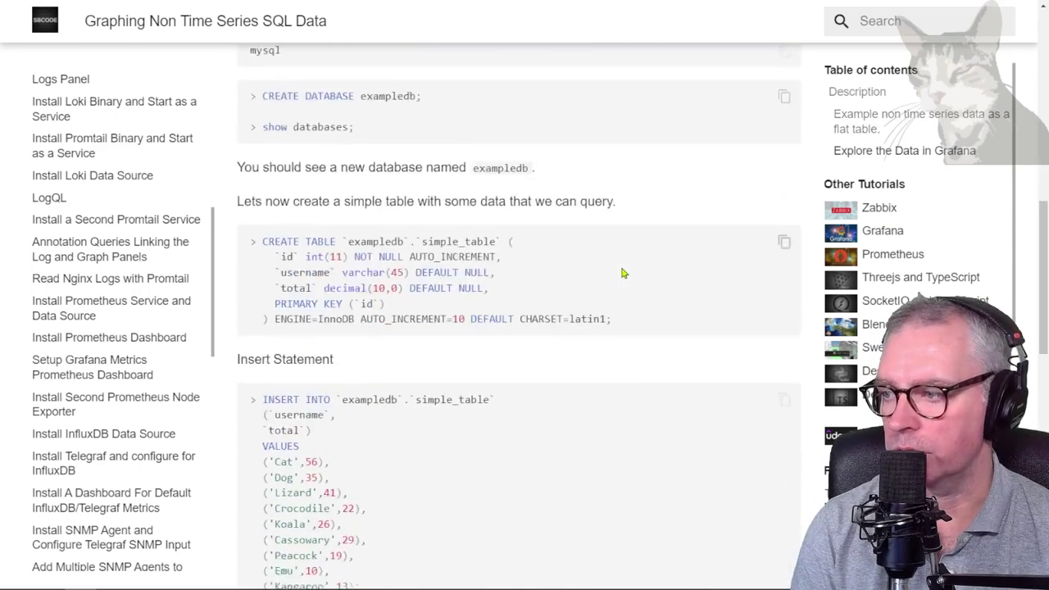
{"action": "scroll", "coordinate": [623, 273], "scroll_direction": "down", "scroll_amount": 2}
{"action": "mouse_move", "coordinate": [259, 212]}
{"action": "left_mouse_down"}
{"action": "mouse_move", "coordinate": [386, 327]}
{"action": "mouse_move", "coordinate": [410, 405]}
{"action": "left_mouse_up"}
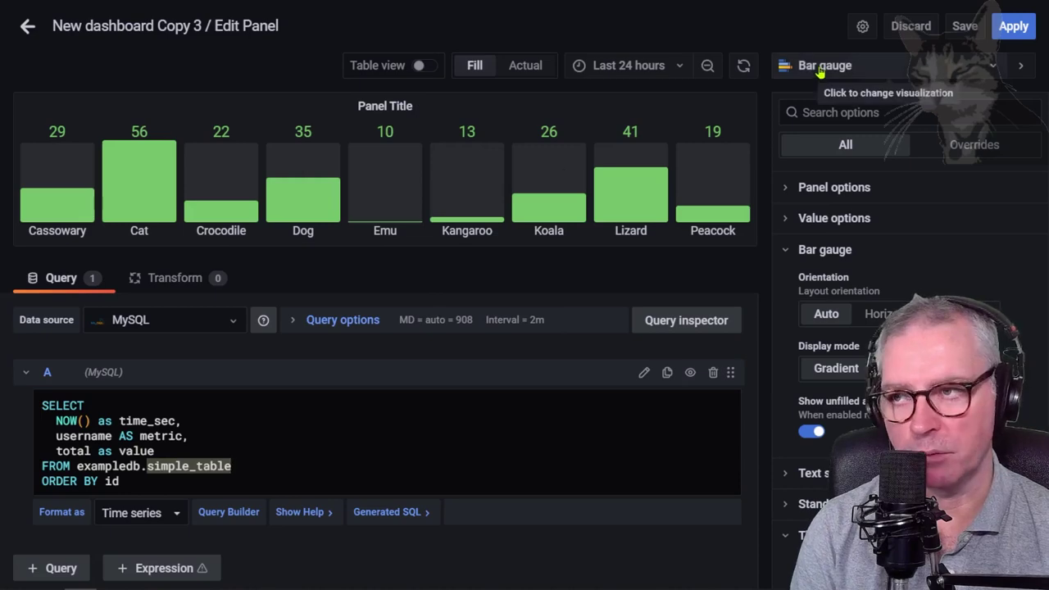
Try the Stat, Gauge and Pie chart visualizations for the animal totals
{"action": "left_click", "coordinate": [830, 65]}
{"action": "left_click", "coordinate": [838, 271]}
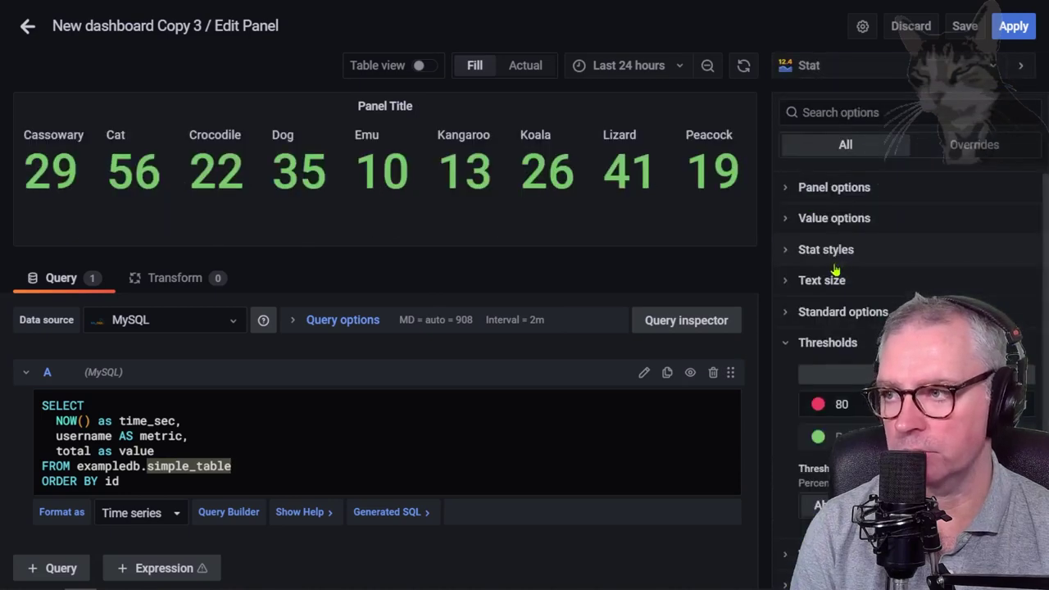
{"action": "left_click", "coordinate": [807, 67]}
{"action": "left_click", "coordinate": [838, 313]}
{"action": "left_click", "coordinate": [816, 65]}
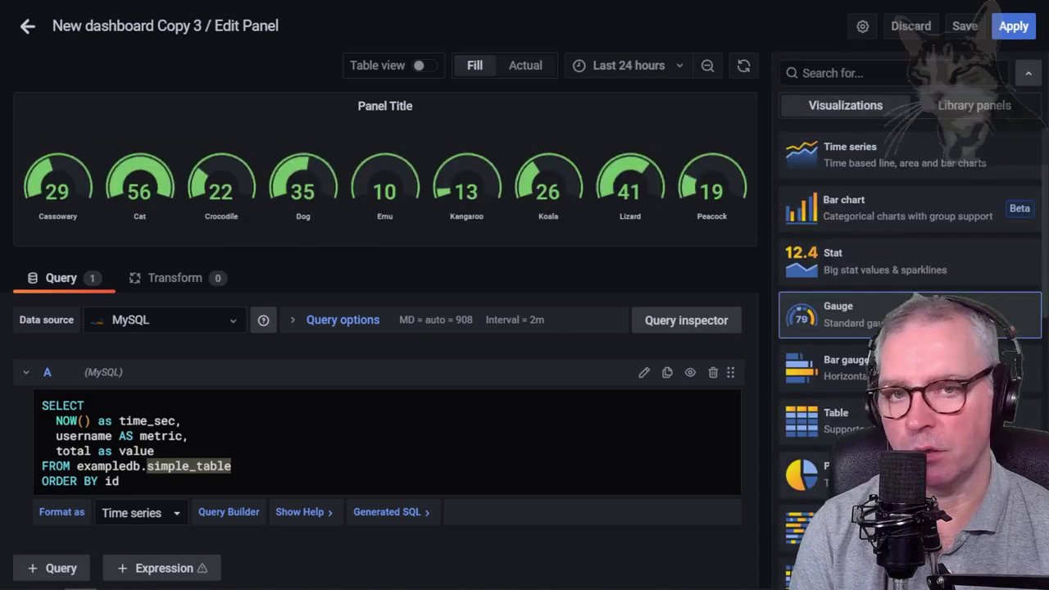
{"action": "left_click", "coordinate": [828, 471]}
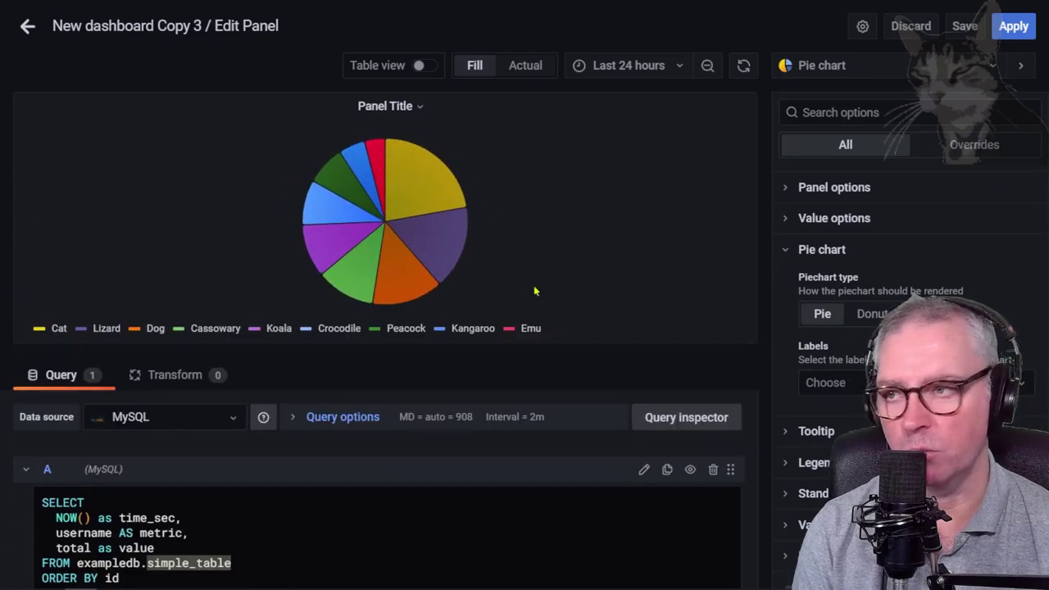
Switch to a Bar gauge in Retro LCD mode, trying horizontal before vertical orientation
{"action": "left_click", "coordinate": [828, 66]}
{"action": "left_click", "coordinate": [860, 361]}
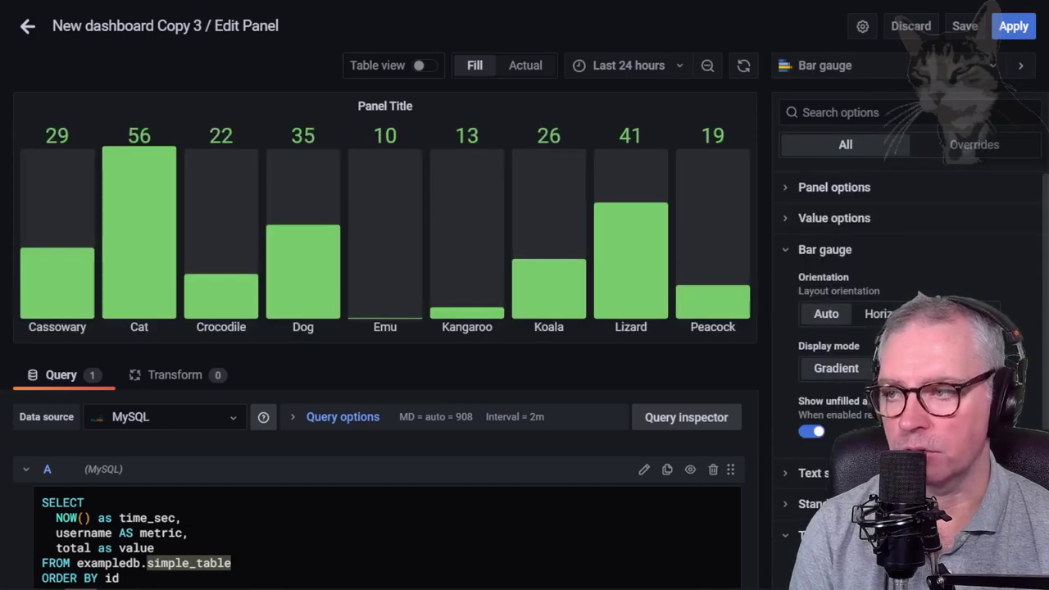
{"action": "left_click", "coordinate": [885, 314]}
{"action": "left_click", "coordinate": [901, 368]}
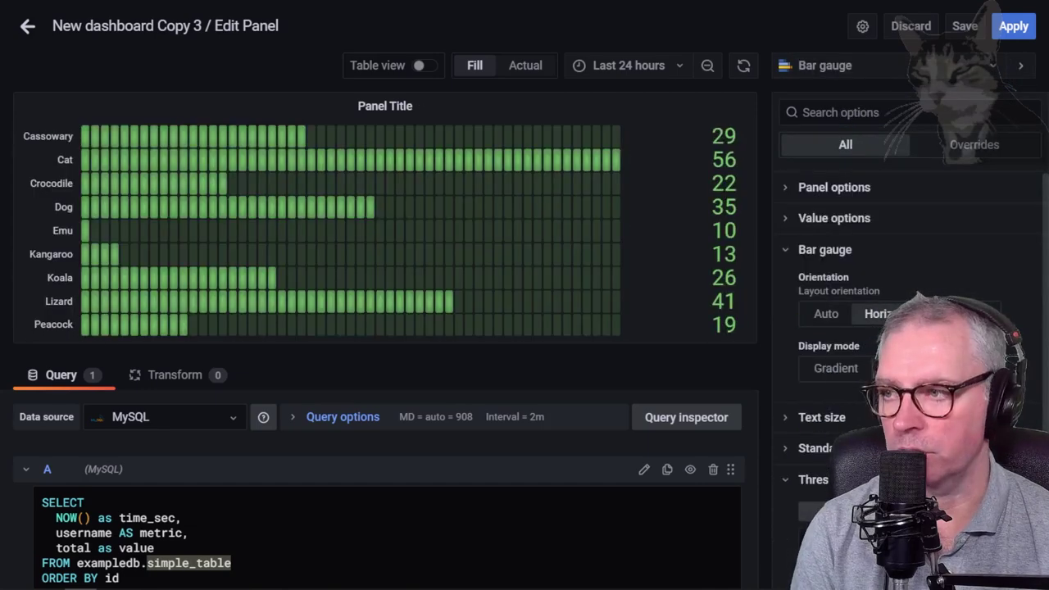
{"action": "left_click", "coordinate": [959, 314]}
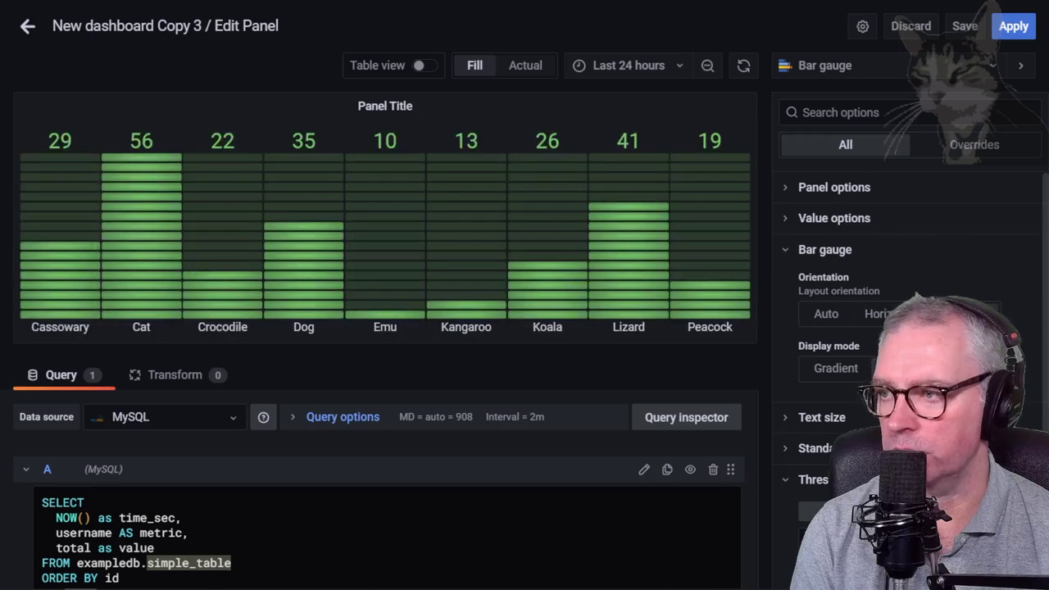
Add two threshold steps and set threshold values 70, 30 and 40, replacing 100 and 90
{"action": "scroll", "coordinate": [910, 368], "scroll_direction": "down", "scroll_amount": 5}
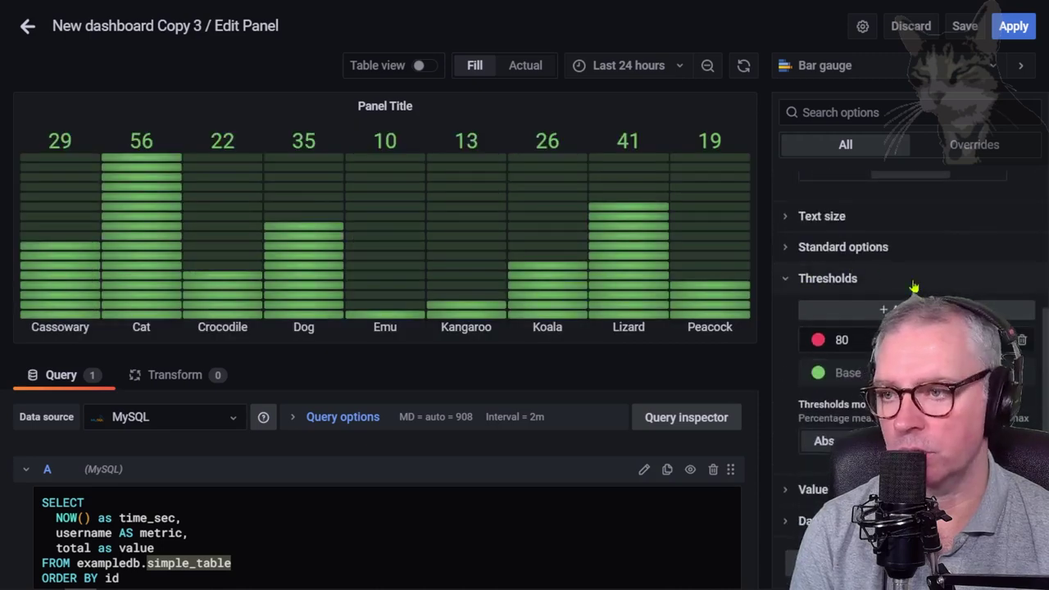
{"action": "left_click", "coordinate": [918, 309]}
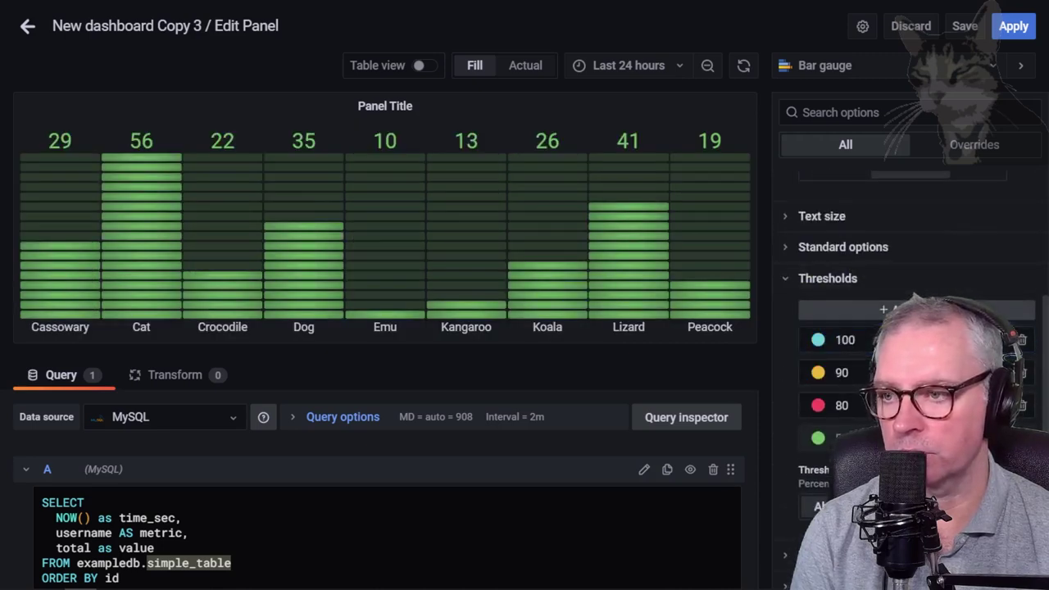
{"action": "left_click", "coordinate": [918, 309]}
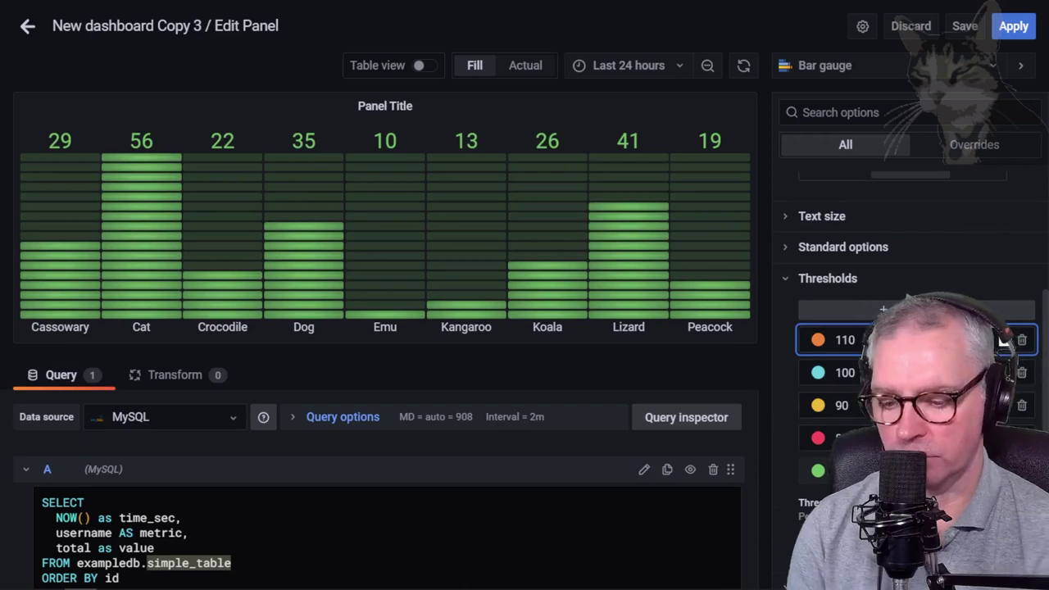
{"action": "key", "text": "BackSpace"}
{"action": "key", "text": "BackSpace"}
{"action": "key", "text": "BackSpace"}
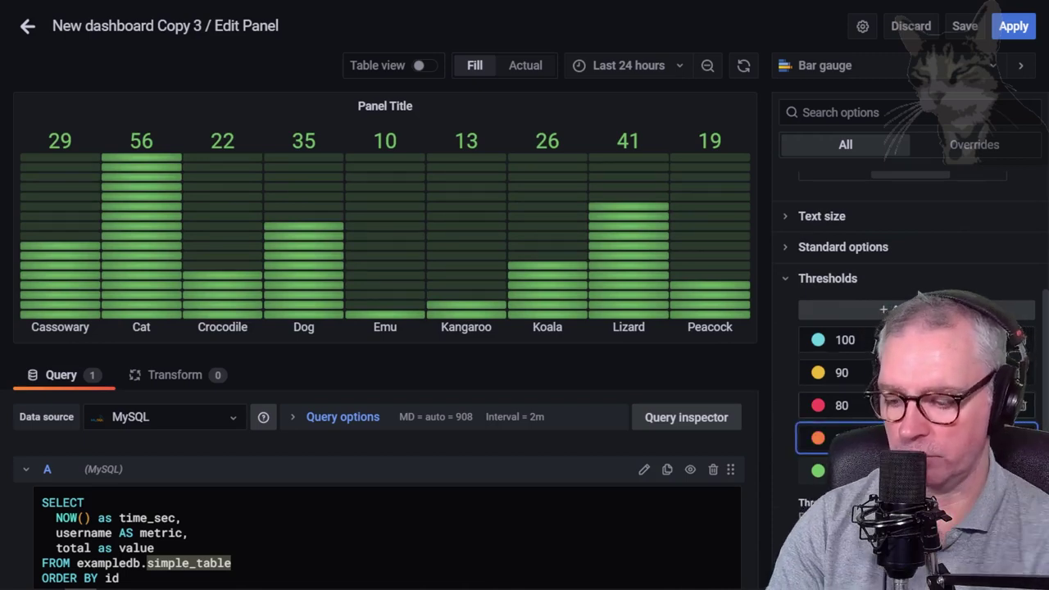
{"action": "type", "text": "70"}
{"action": "double_click", "coordinate": [822, 336]}
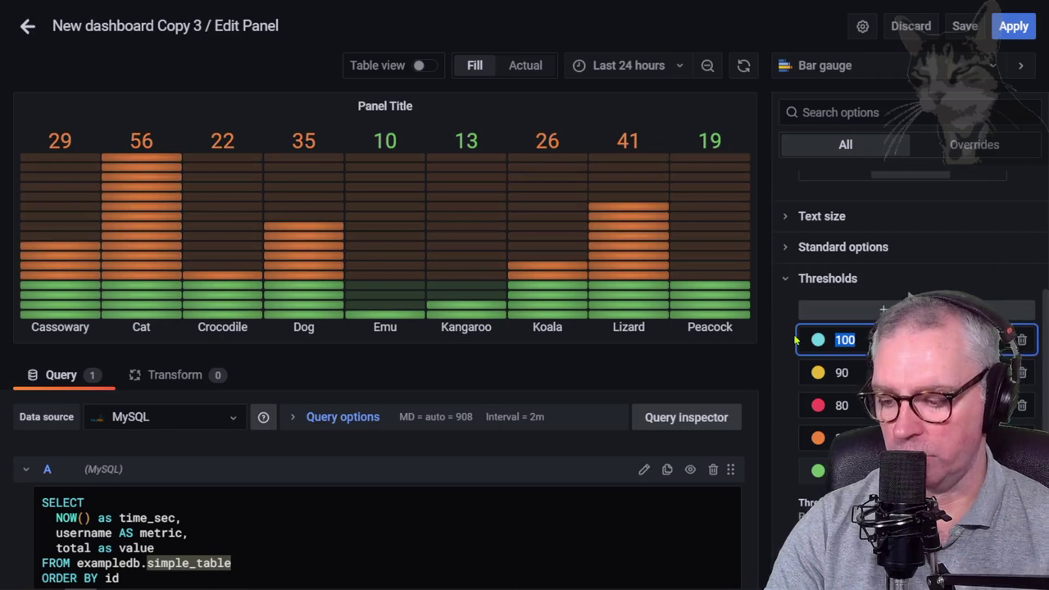
{"action": "type", "text": "30"}
{"action": "double_click", "coordinate": [840, 340]}
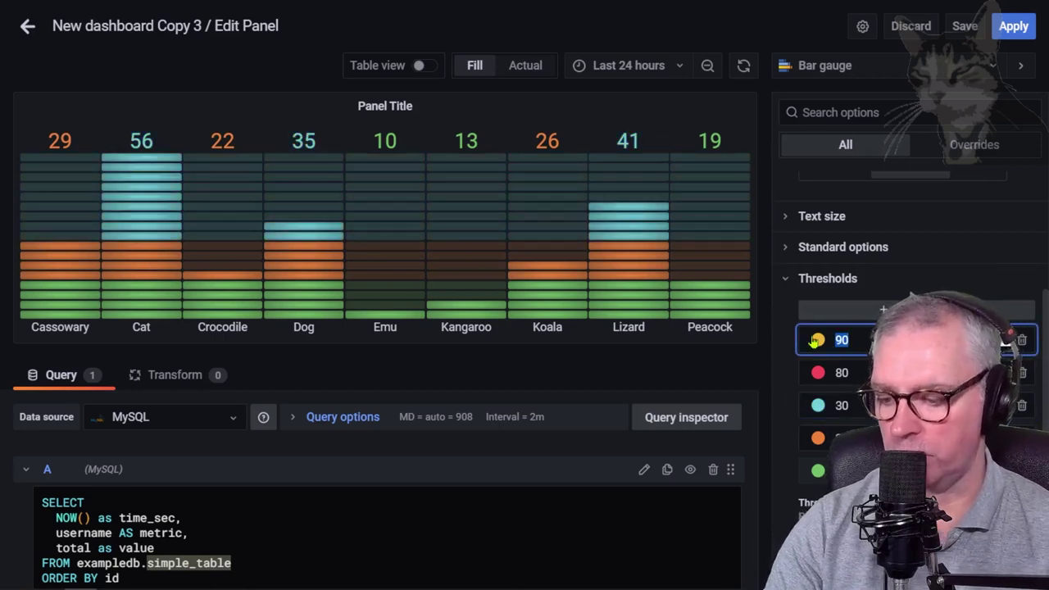
{"action": "type", "text": "40"}
{"action": "double_click", "coordinate": [837, 340]}
Set the last threshold to 50, apply, widen the panel fully, and auto-refresh every 5s
{"action": "type", "text": "50"}
{"action": "left_click", "coordinate": [1013, 26]}
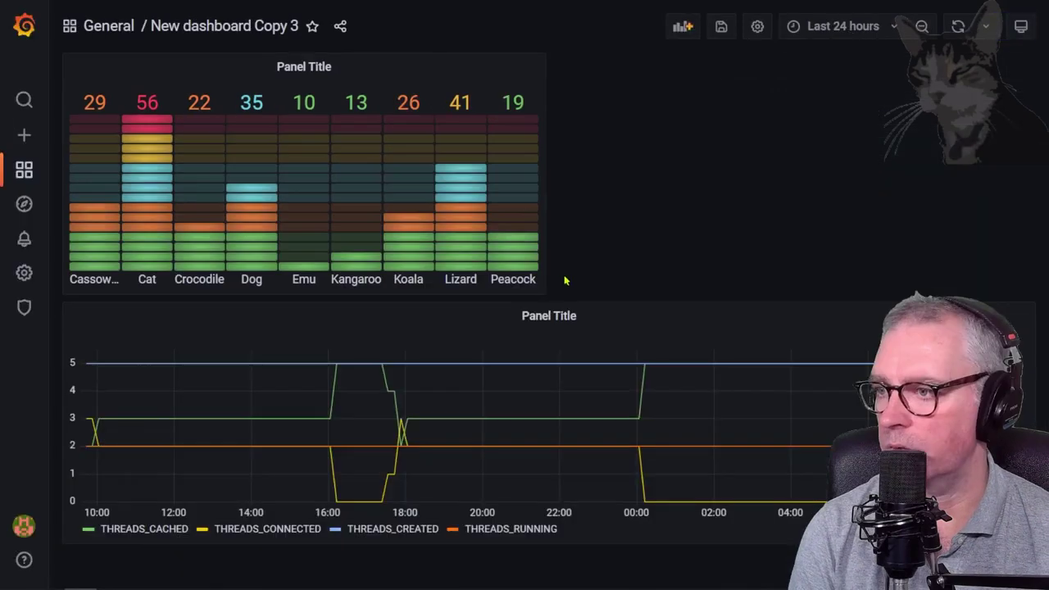
{"action": "left_click_drag", "start_coordinate": [538, 292], "coordinate": [1031, 293]}
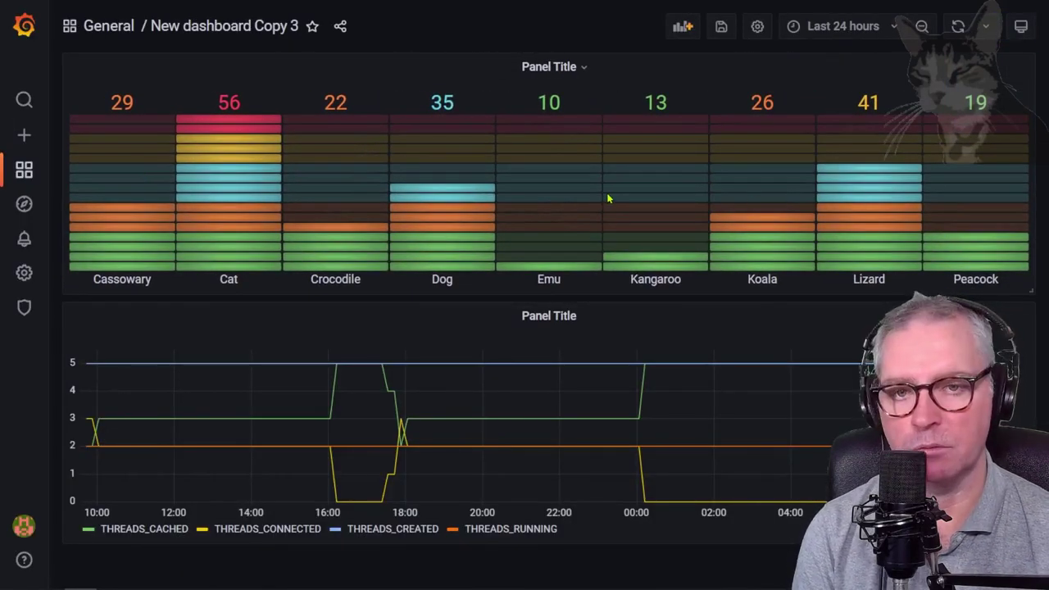
{"action": "left_click", "coordinate": [987, 31]}
{"action": "left_click", "coordinate": [979, 70]}
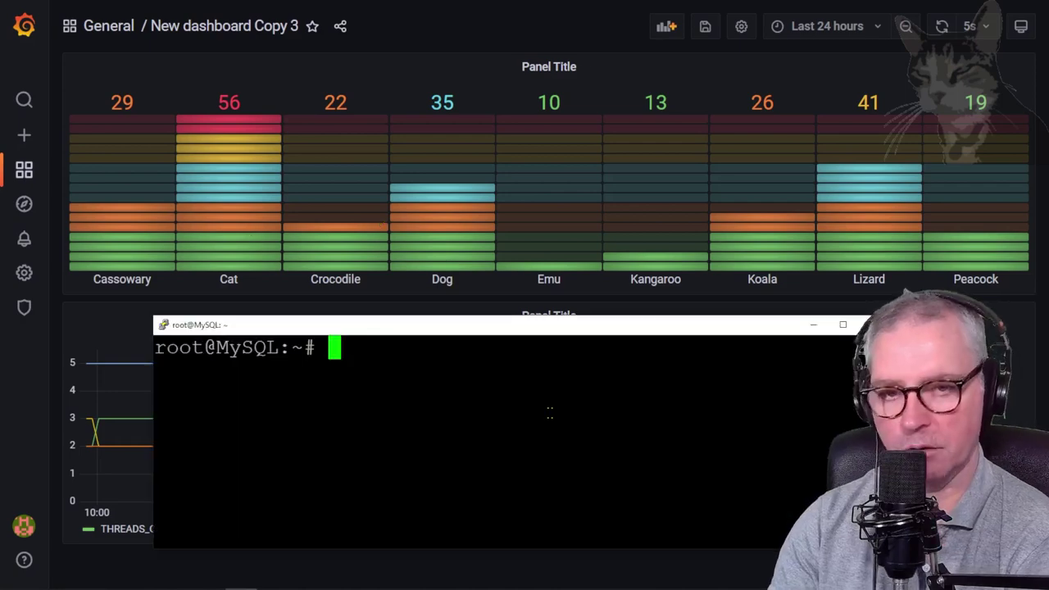
Start the mysql client and select the tutorial's UPDATE statement for Koala's total
{"action": "type", "text": "mysql"}
{"action": "key", "text": "Return"}
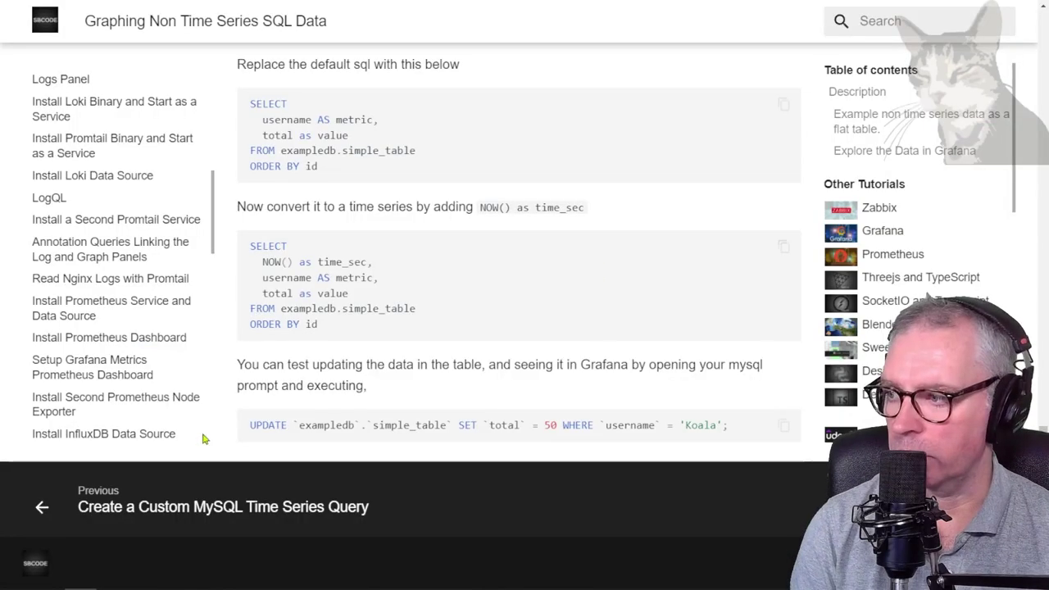
{"action": "left_click_drag", "start_coordinate": [246, 427], "coordinate": [734, 425]}
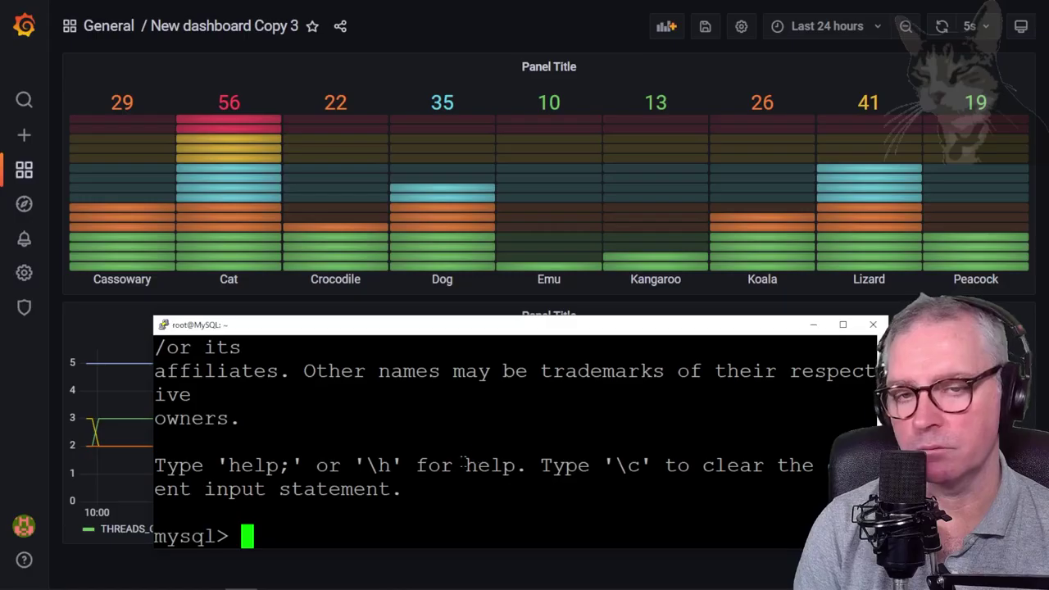
Paste and run the UPDATE setting Koala's total to 50, then rerun it with 150
{"action": "right_click", "coordinate": [345, 455]}
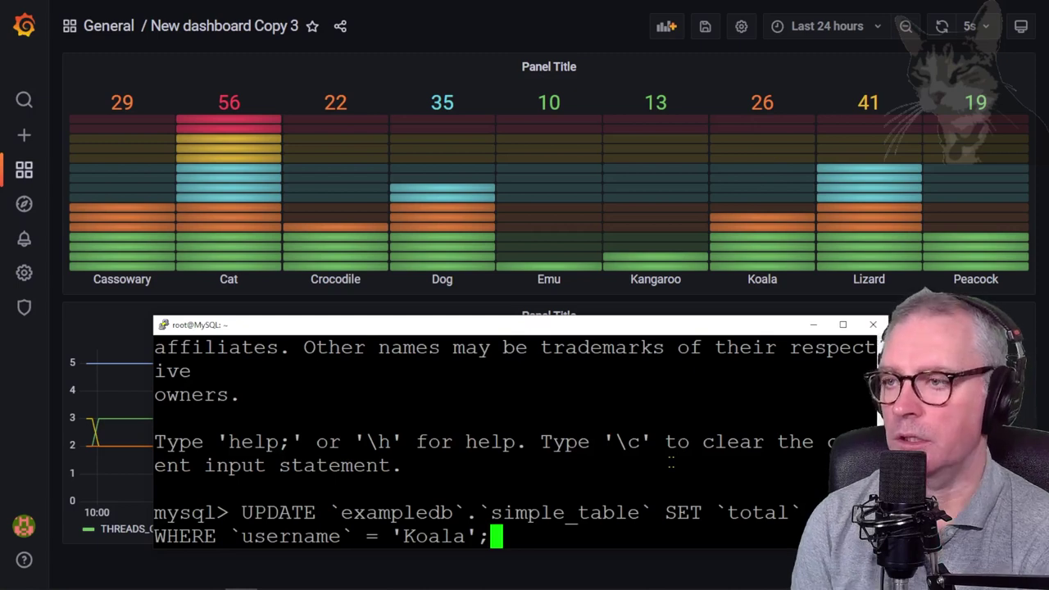
{"action": "key", "text": "Return"}
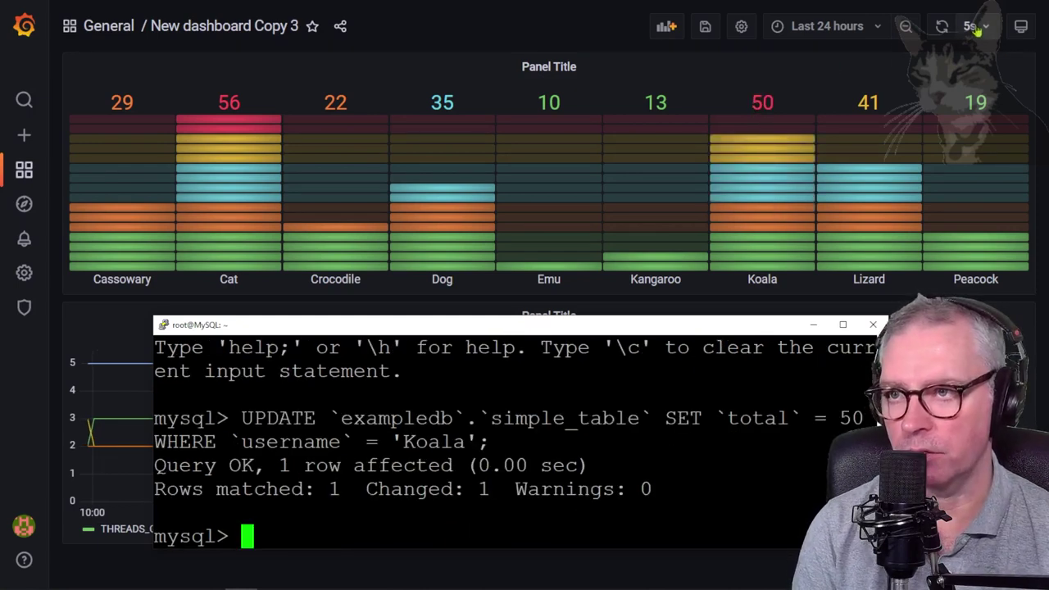
{"action": "key", "text": "Up"}
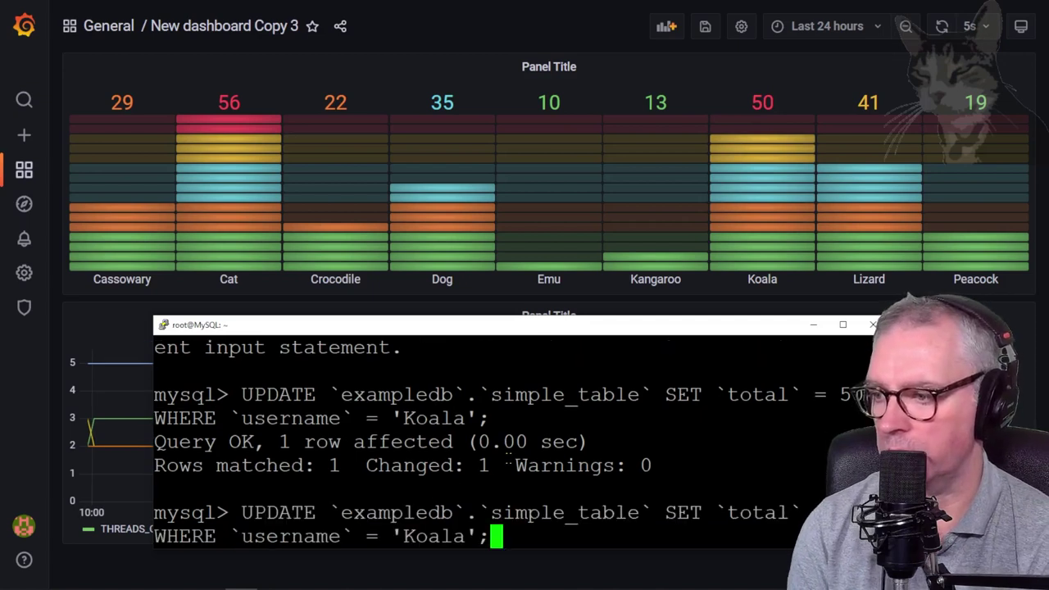
{"action": "key", "text": "Left"}
{"action": "key", "text": "Left"}
{"action": "key", "text": "Left"}
{"action": "key", "text": "Left"}
{"action": "key", "text": "Left"}
{"action": "key", "text": "Left"}
{"action": "key", "text": "Left"}
{"action": "key", "text": "Left"}
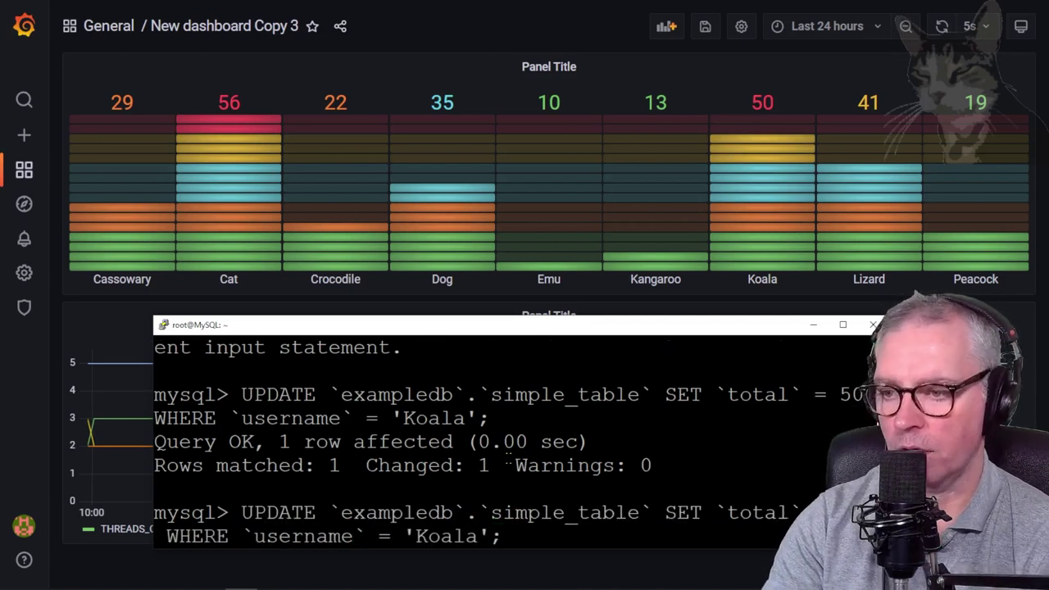
{"action": "key", "text": "Return"}
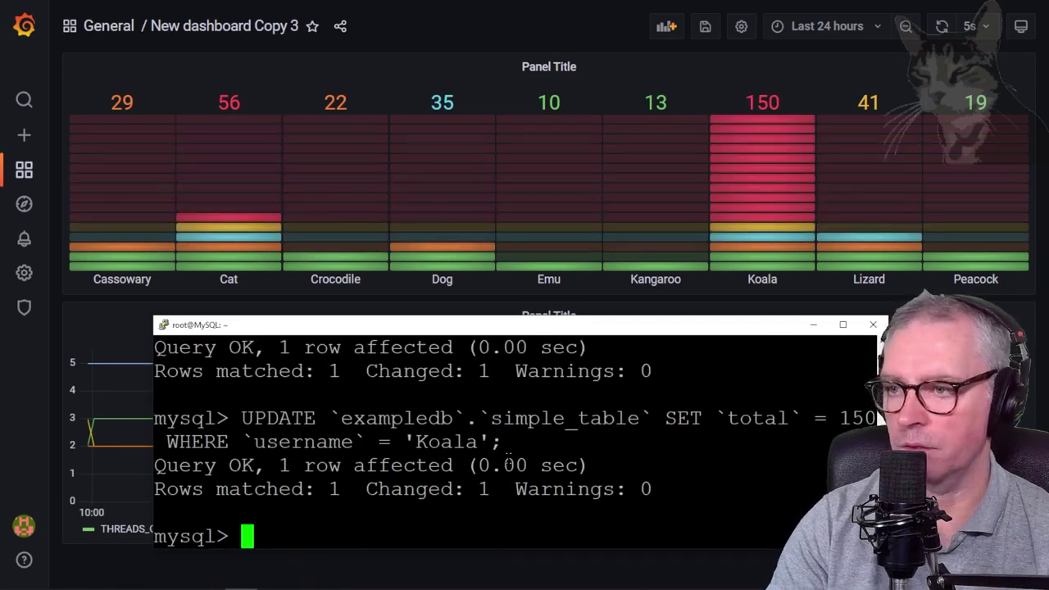
Edit the recalled UPDATE to set Koala's total back to 50 and run it
{"action": "key", "text": "Up"}
{"action": "key", "text": "Left"}
{"action": "key", "text": "Left"}
{"action": "key", "text": "Left"}
{"action": "key", "text": "Left"}
{"action": "key", "text": "Left"}
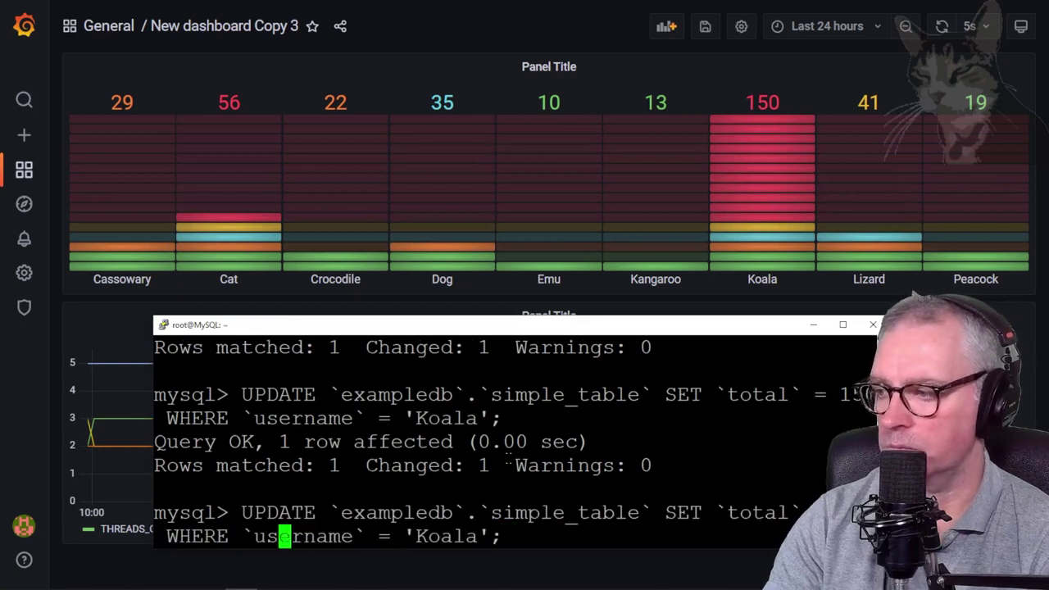
{"action": "key", "text": "Left"}
{"action": "key", "text": "Left"}
{"action": "key", "text": "Left"}
{"action": "key", "text": "Right"}
{"action": "key", "text": "Right"}
{"action": "key", "text": "Right"}
{"action": "key", "text": "BackSpace"}
{"action": "key", "text": "Return"}
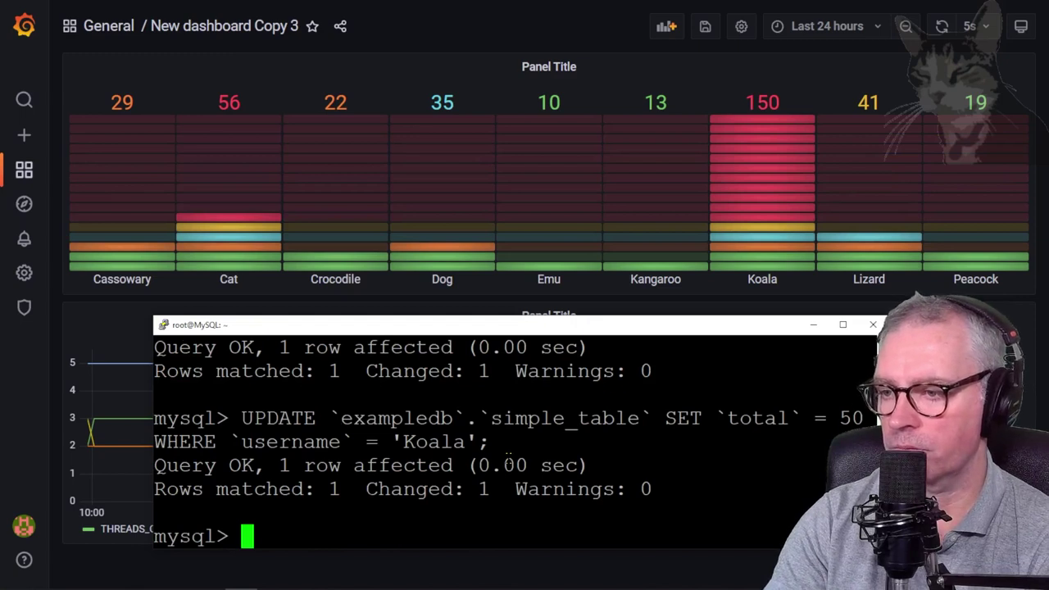
{"action": "key", "text": "Up"}
Change the UPDATE's animal from Koala to Emu, run it, and close the terminal
{"action": "key", "text": "Left"}
{"action": "key", "text": "Left"}
{"action": "key", "text": "Left"}
{"action": "key", "text": "Left"}
{"action": "key", "text": "Left"}
{"action": "key", "text": "Left"}
{"action": "key", "text": "Left"}
{"action": "key", "text": "Right"}
{"action": "key", "text": "Right"}
{"action": "key", "text": "Right"}
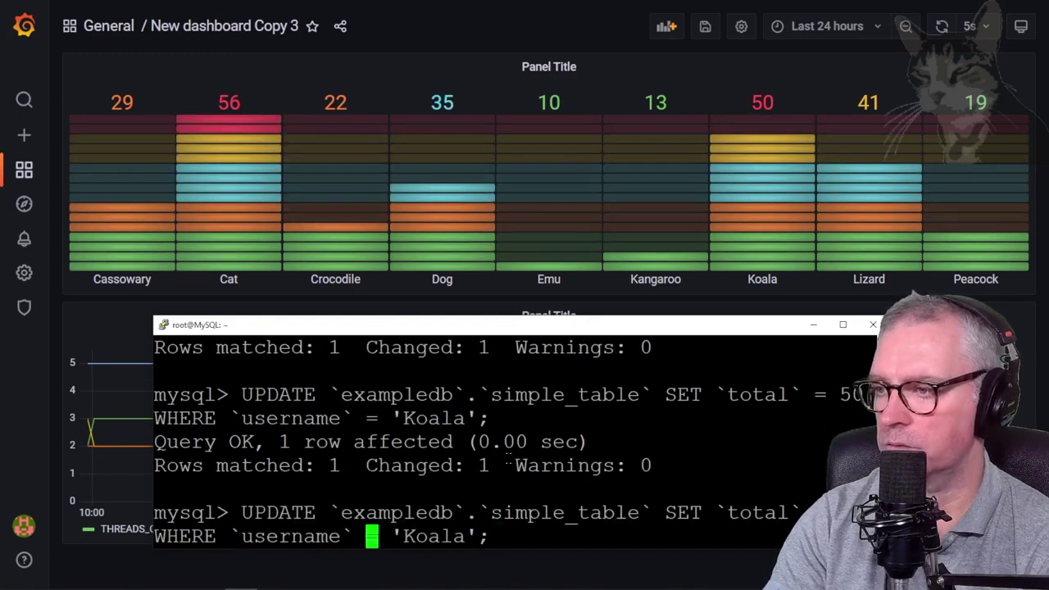
{"action": "key", "text": "Right"}
{"action": "key", "text": "Right"}
{"action": "key", "text": "Right"}
{"action": "type", "text": "Emu"}
{"action": "key", "text": "Delete"}
{"action": "key", "text": "Delete"}
{"action": "key", "text": "Delete"}
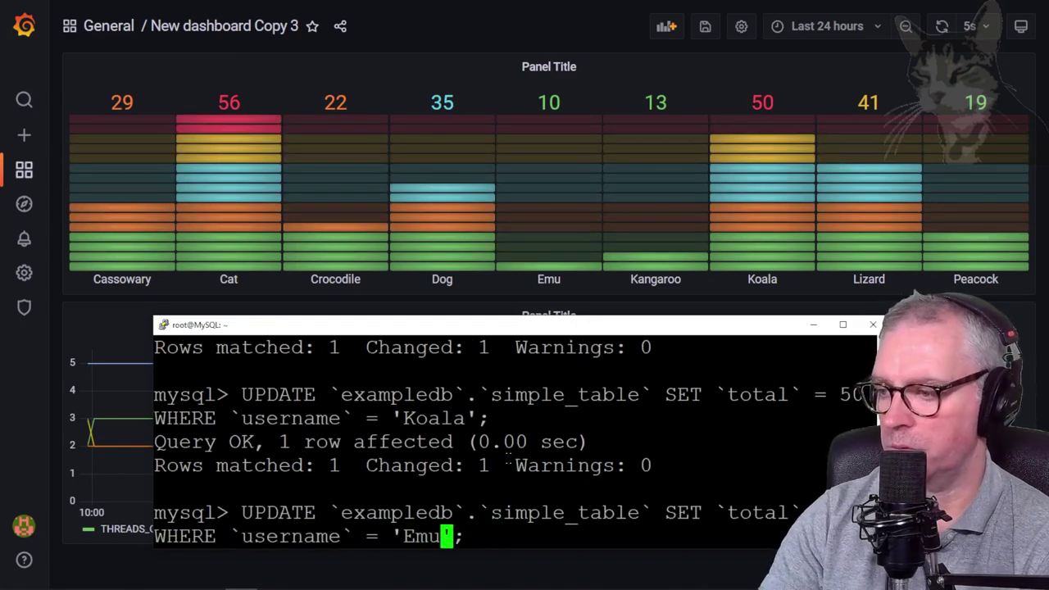
{"action": "key", "text": "Return"}
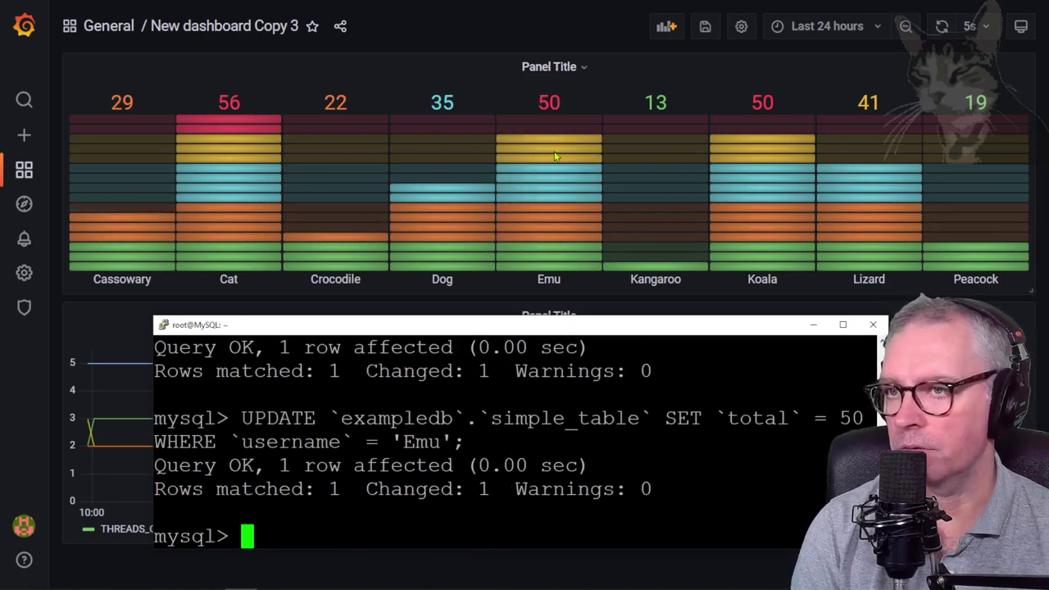
{"action": "mouse_move", "coordinate": [548, 222]}
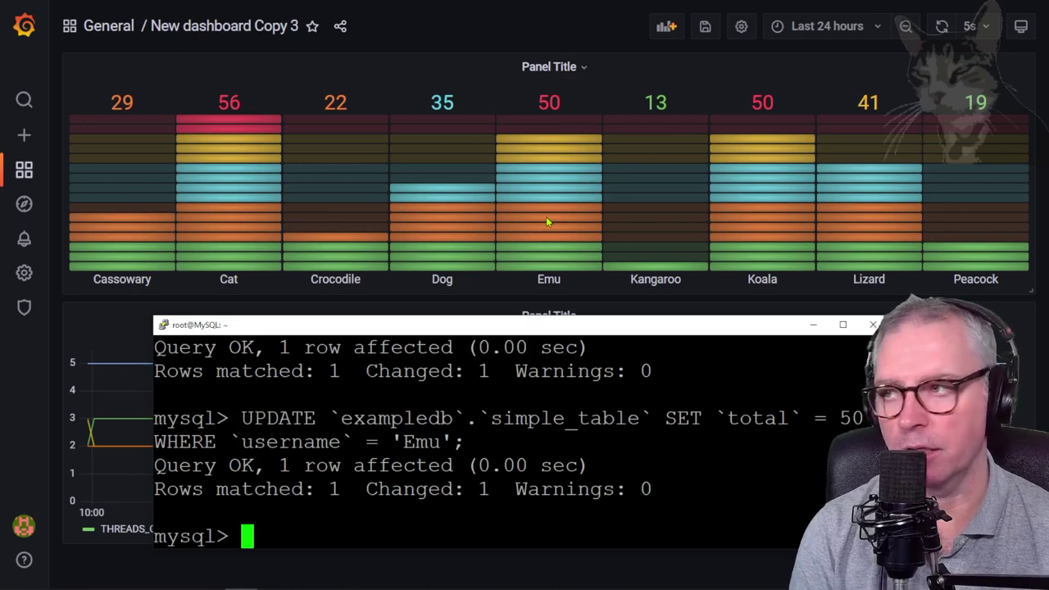
{"action": "left_click", "coordinate": [569, 11]}
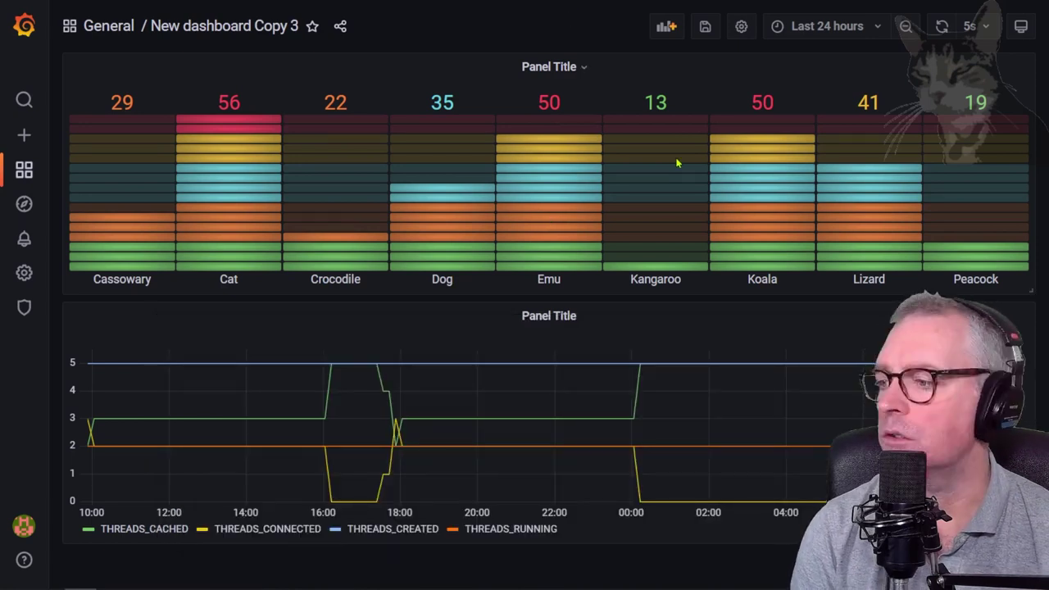